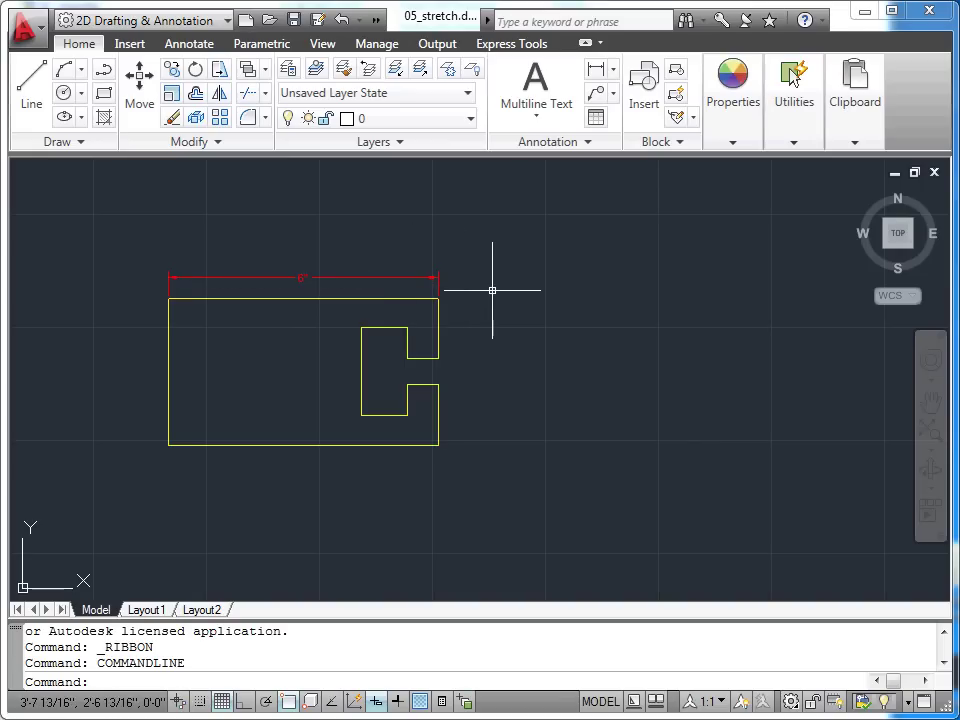
Start a stretch, catching the profile and its 6" dimension in a crossing window over the notched side.
left_click(219, 71)
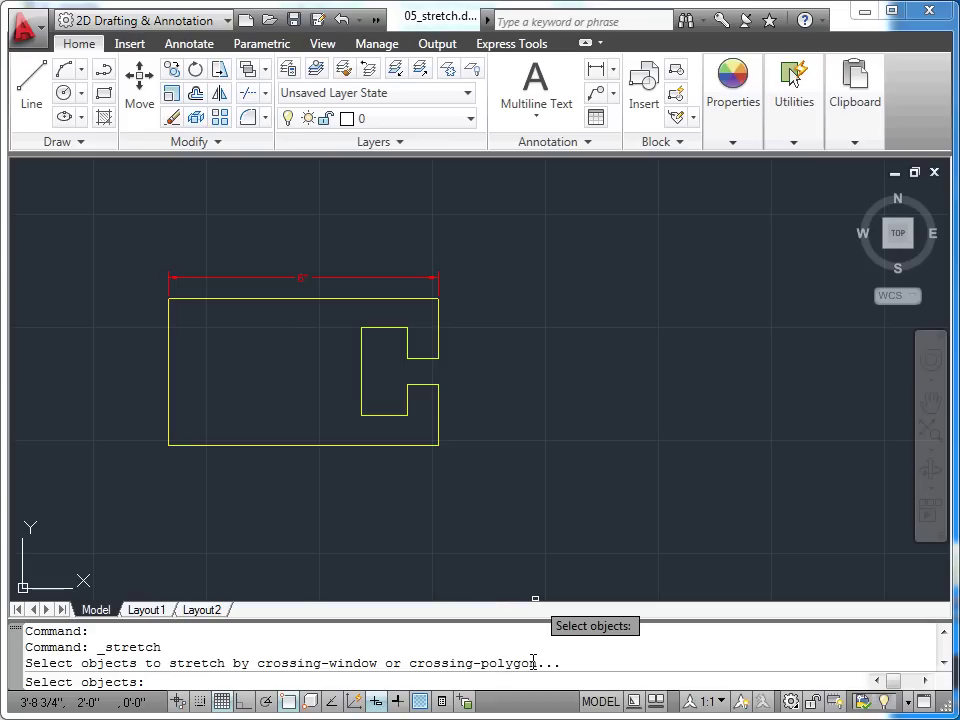
left_click(474, 262)
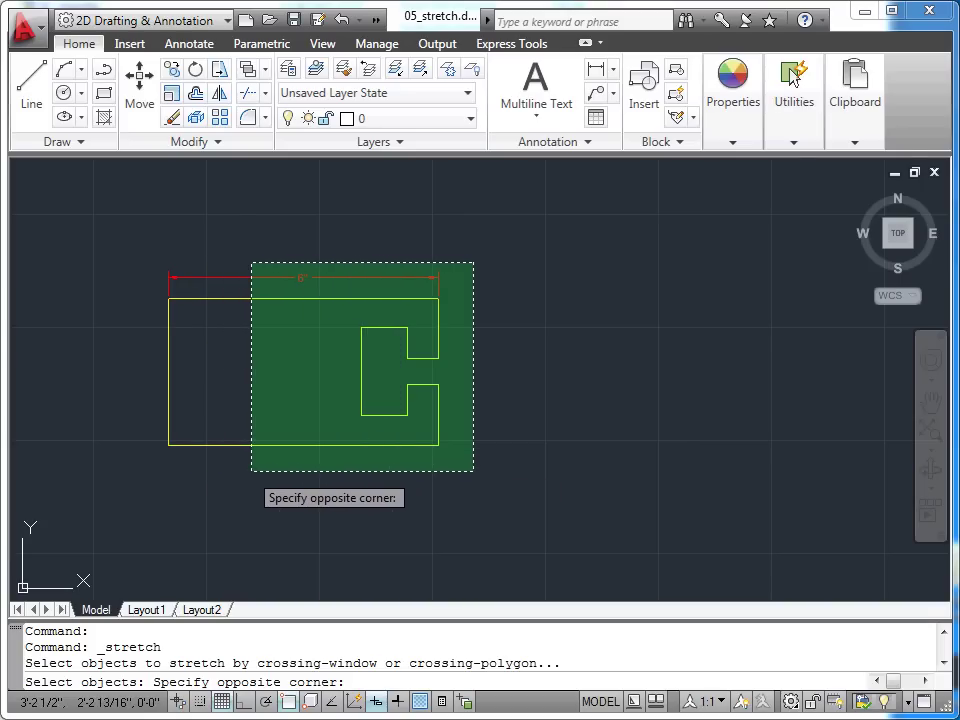
left_click(375, 472)
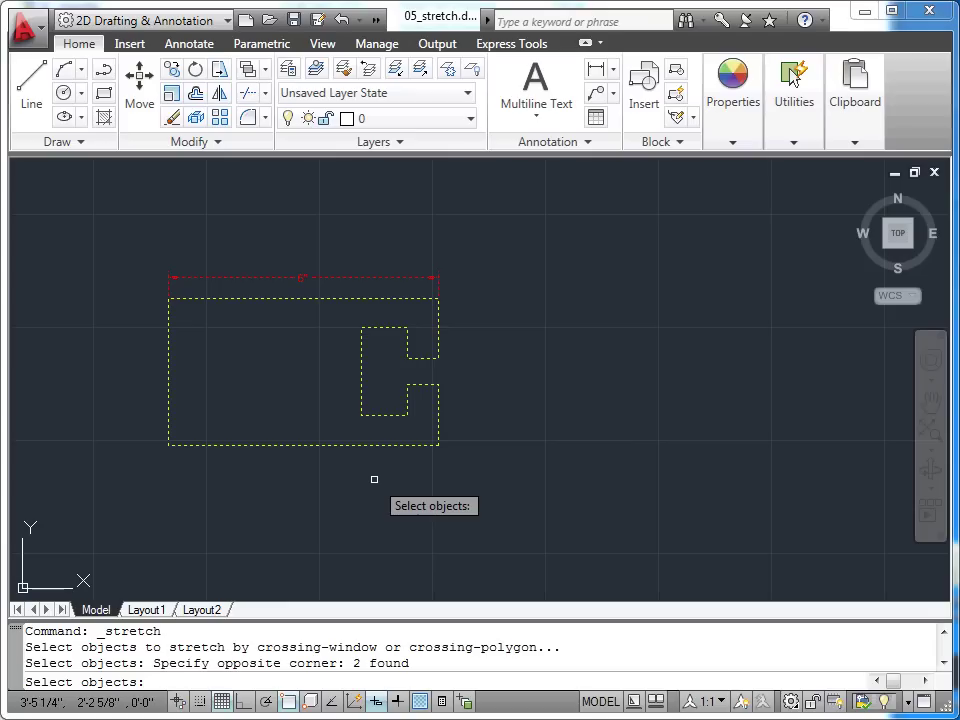
key("Return")
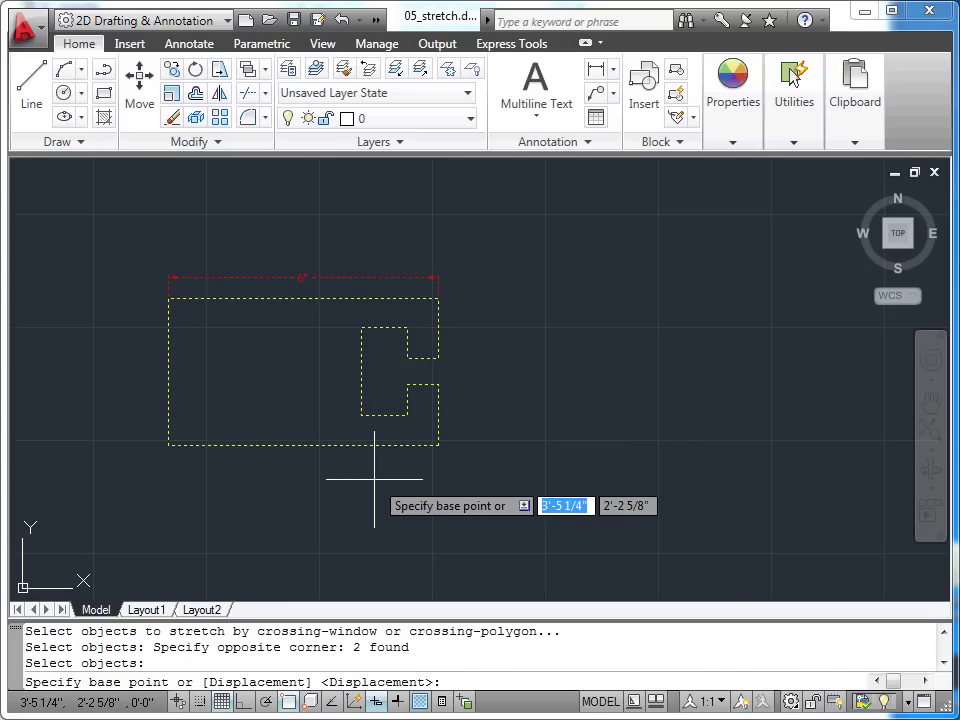
Stretch the notched right side 6" right with Ortho on, so the profile reads 12".
left_click(438, 445)
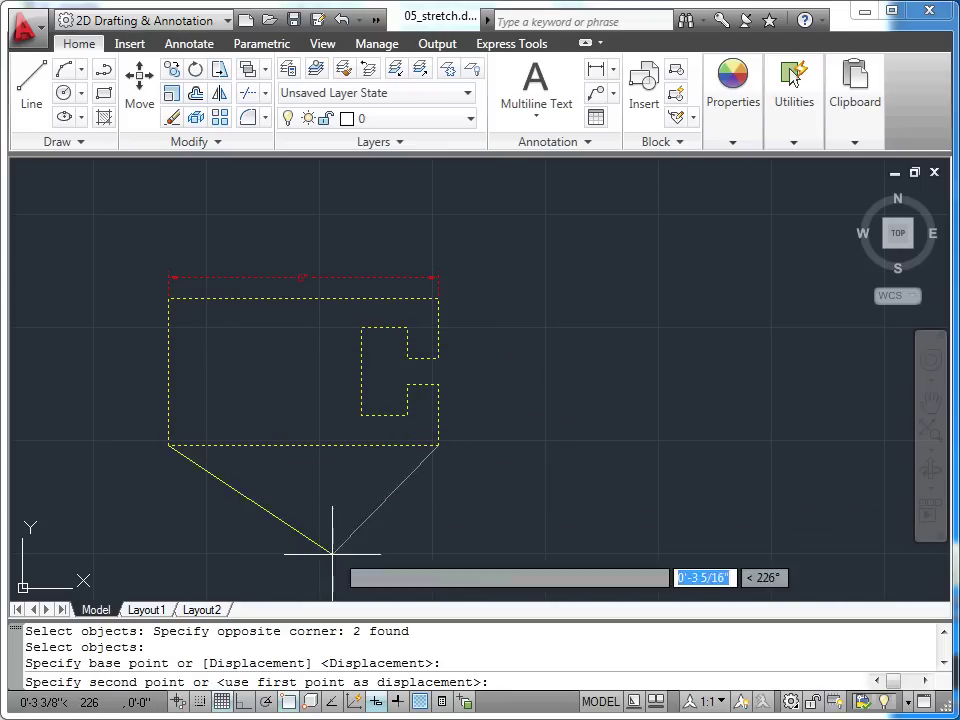
left_click(244, 701)
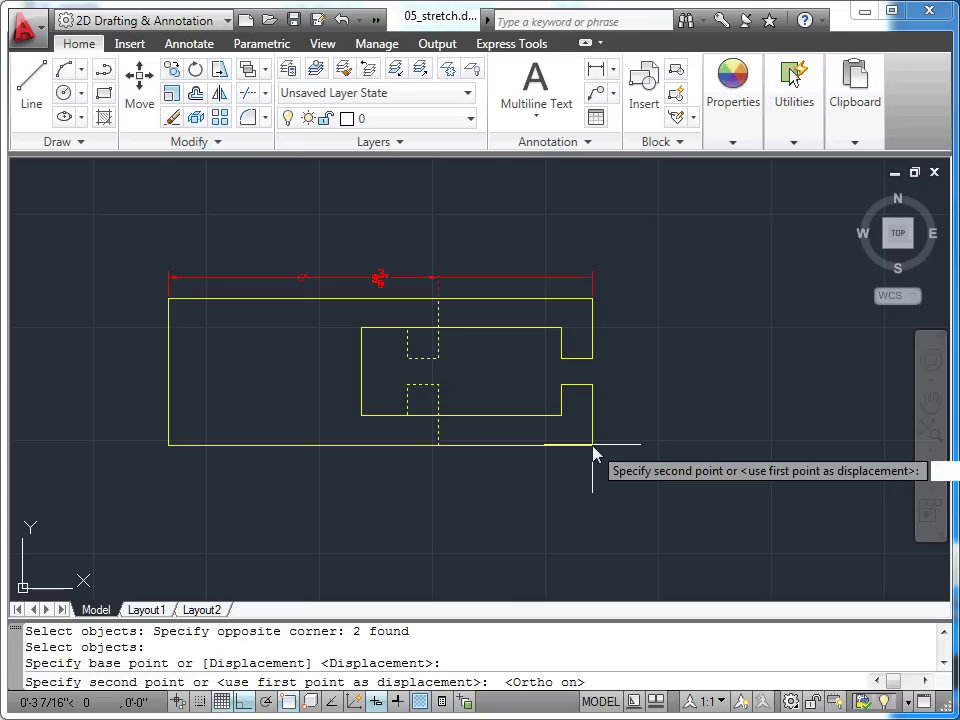
type("6")
key("Return")
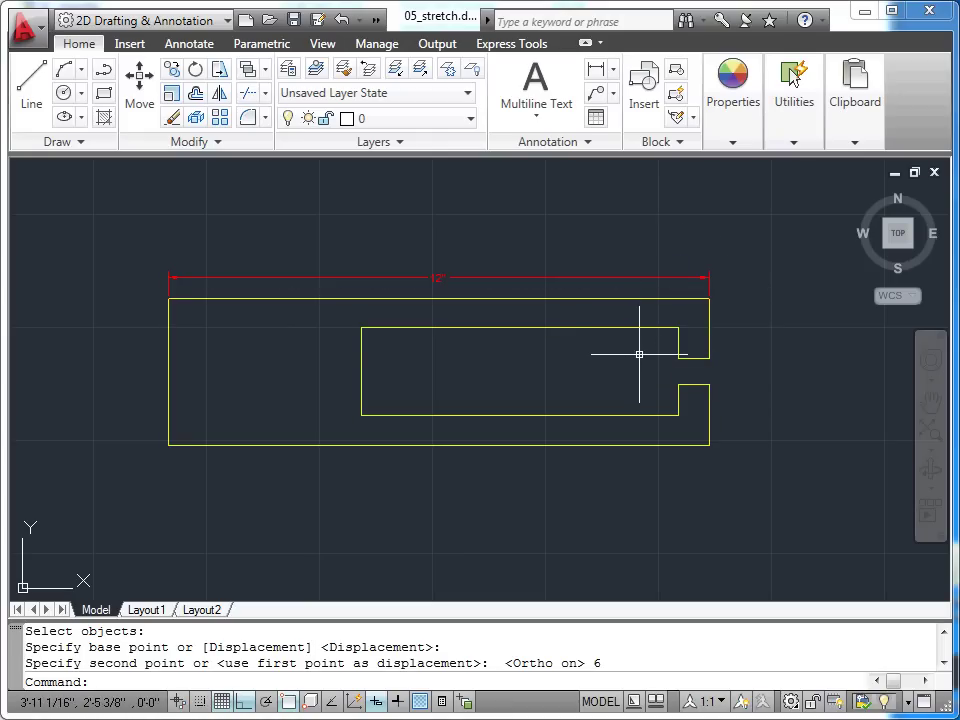
type("s")
key("Return")
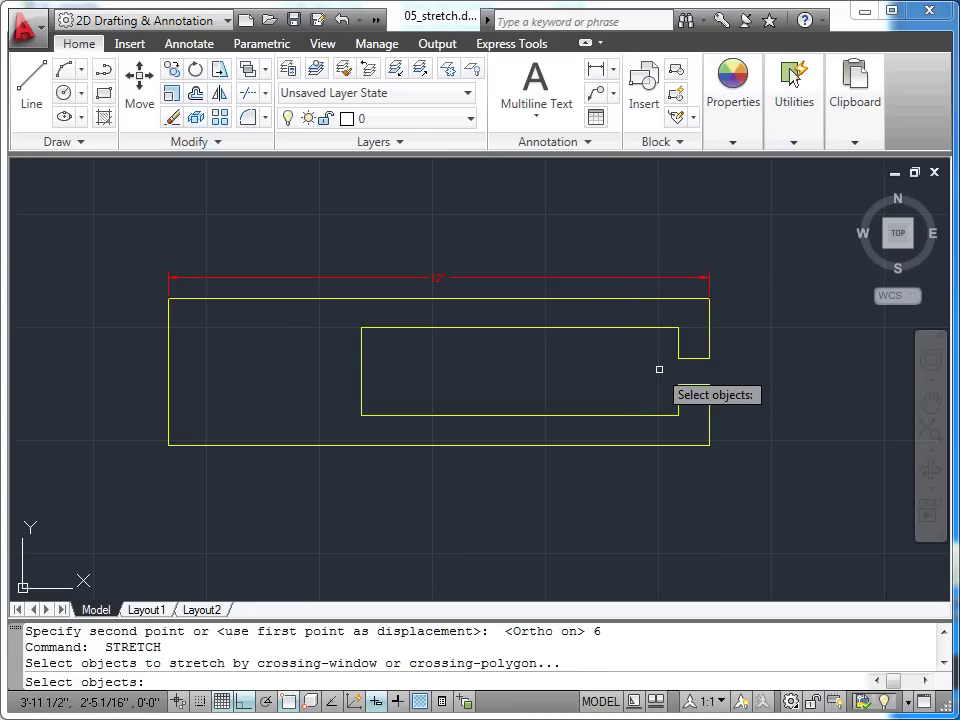
Stretch the upper-right corner 4" left so the top edge dimension reads 8".
left_click(736, 264)
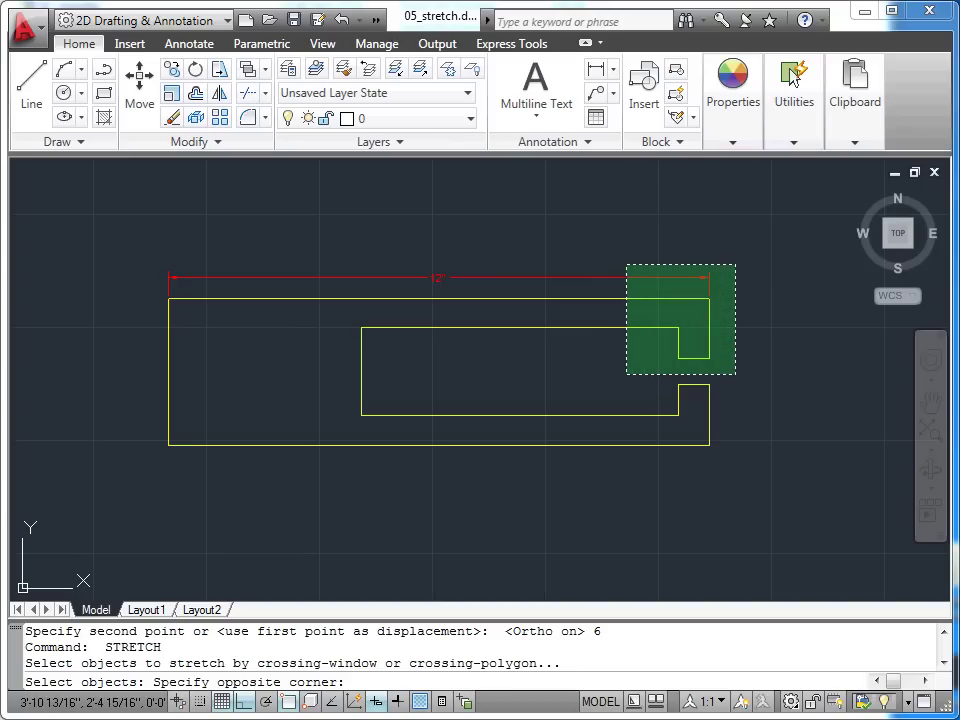
left_click(626, 374)
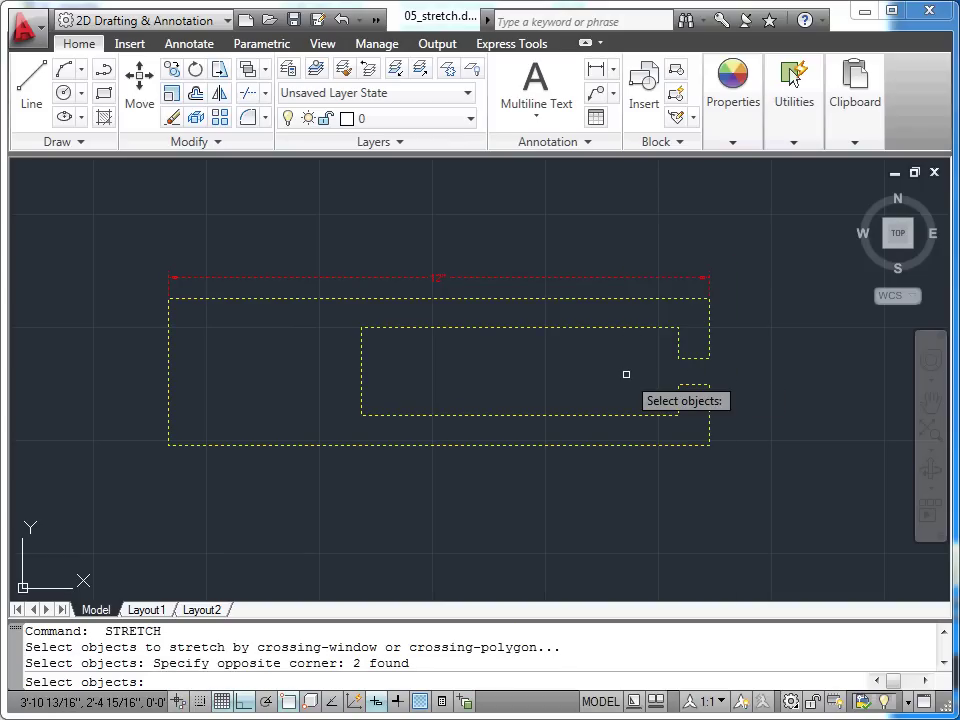
key("Return")
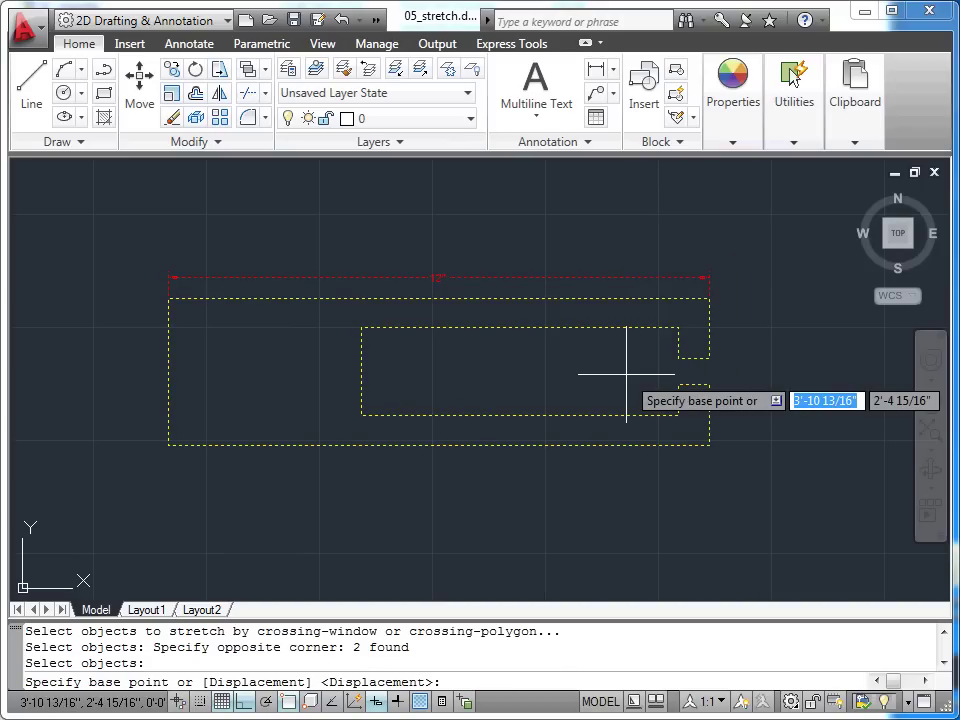
left_click(709, 297)
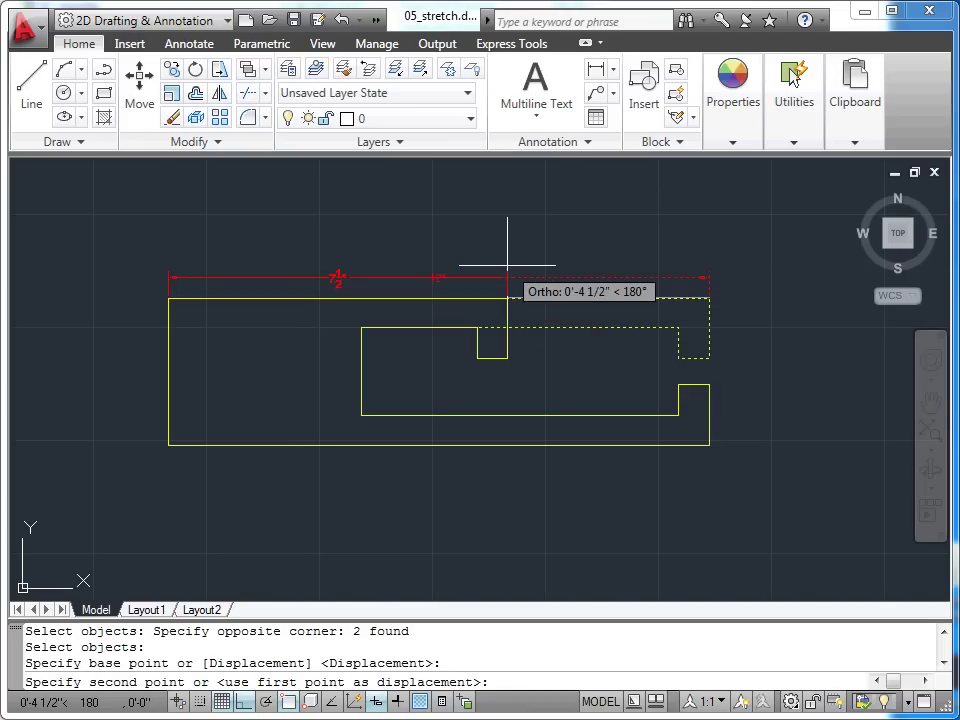
type("4")
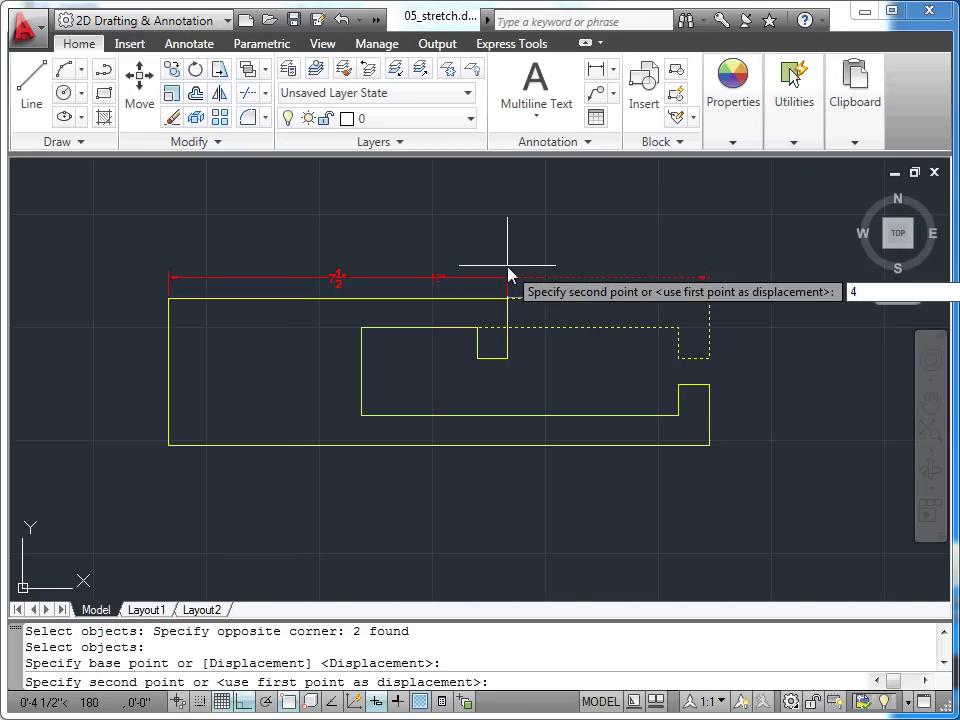
key("Return")
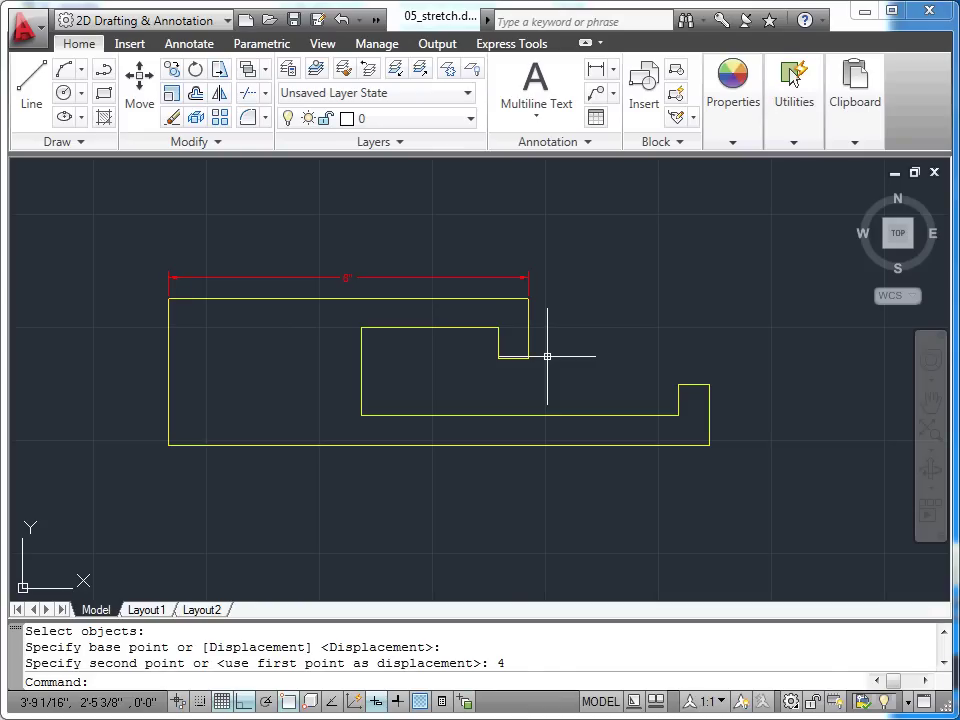
Zoom out and pan to centre the cabinet elevation with glass doors and drawers.
scroll(547, 356, "down", 2)
middle_click_drag(701, 354, 407, 360)
middle_click_drag(776, 365, 221, 362)
mouse_move(433, 379)
middle_mouse_down()
mouse_move(214, 345)
mouse_move(138, 308)
middle_mouse_up()
mouse_move(480, 326)
middle_mouse_down()
mouse_move(386, 377)
mouse_move(208, 360)
middle_mouse_up()
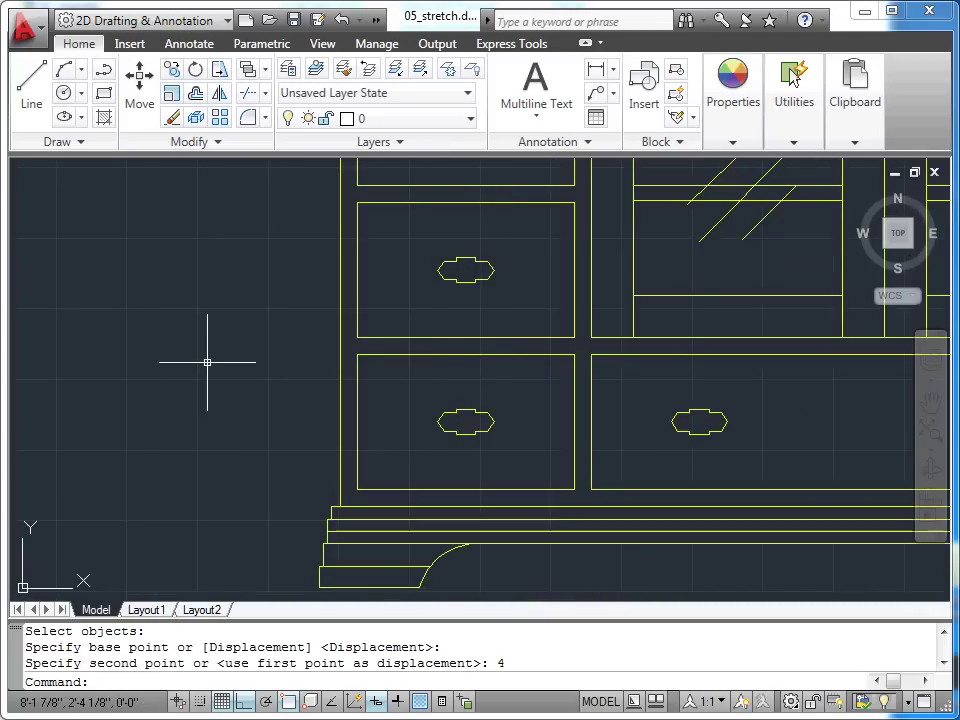
middle_click_drag(568, 510, 407, 499)
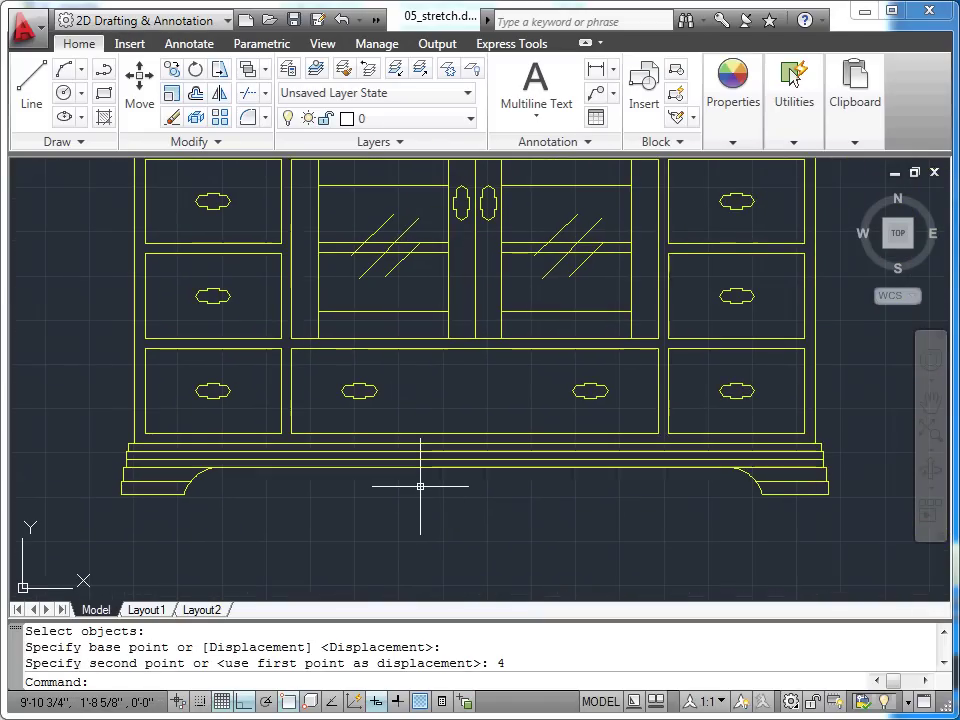
scroll(420, 487, "down", 2)
mouse_move(733, 450)
middle_mouse_down()
mouse_move(755, 443)
mouse_move(750, 459)
mouse_move(790, 478)
mouse_move(848, 477)
middle_mouse_up()
scroll(750, 459, "up", 2)
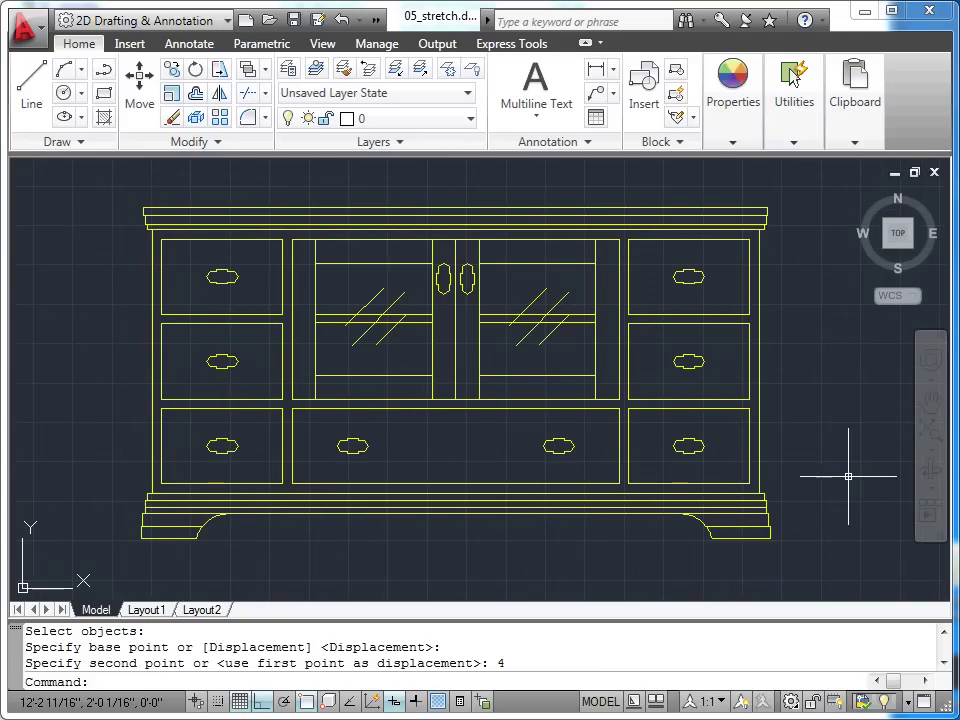
Erase the 22-object central glass-door unit with a selection window.
left_click(172, 118)
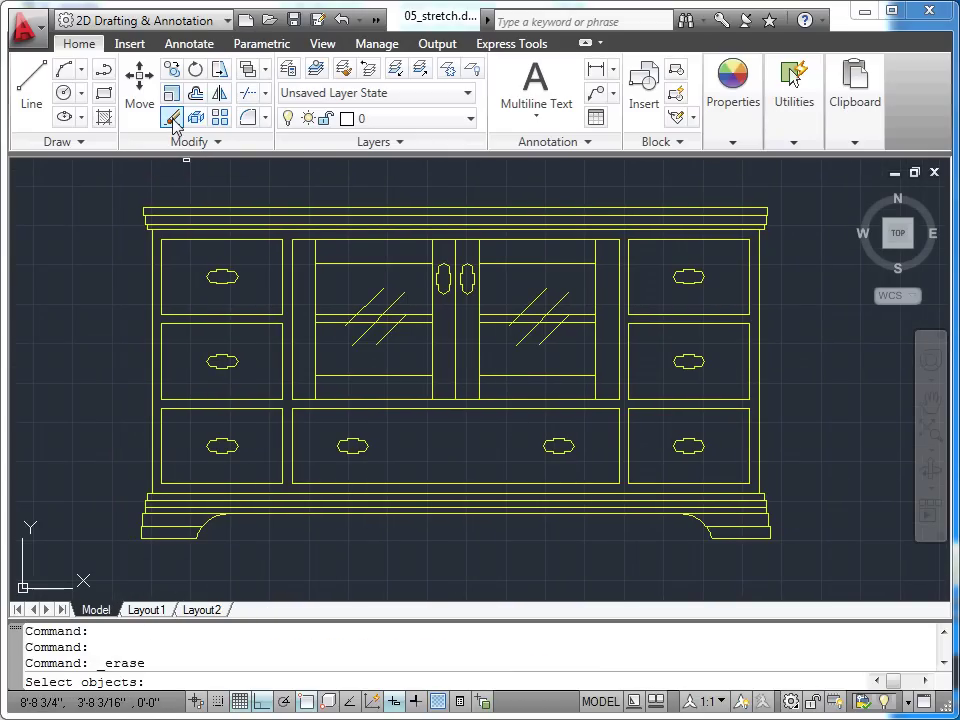
left_click(288, 237)
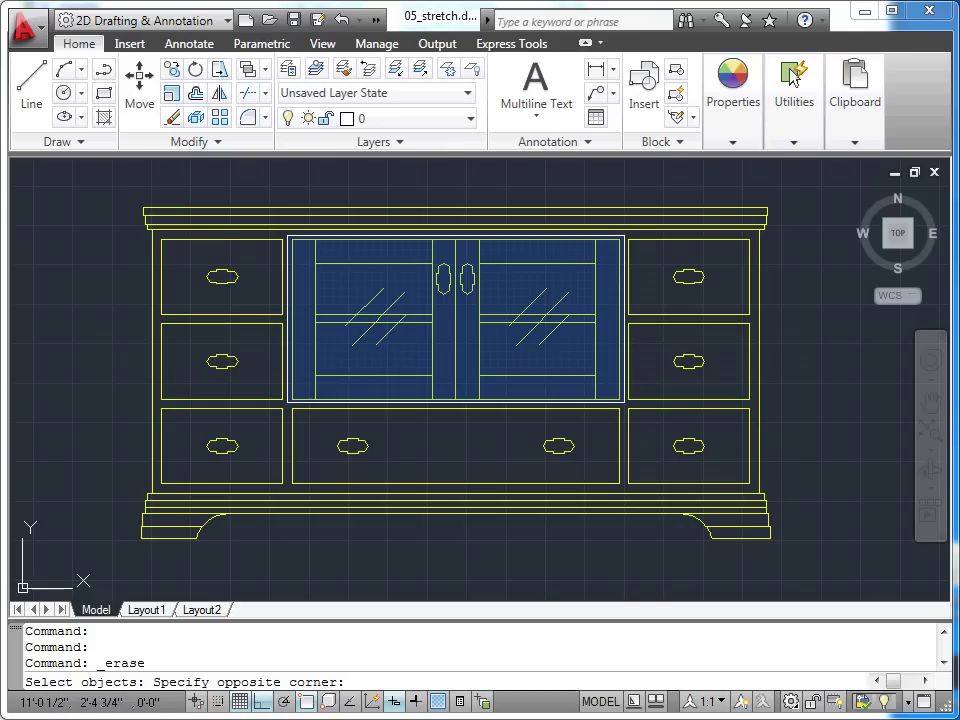
left_click(625, 402)
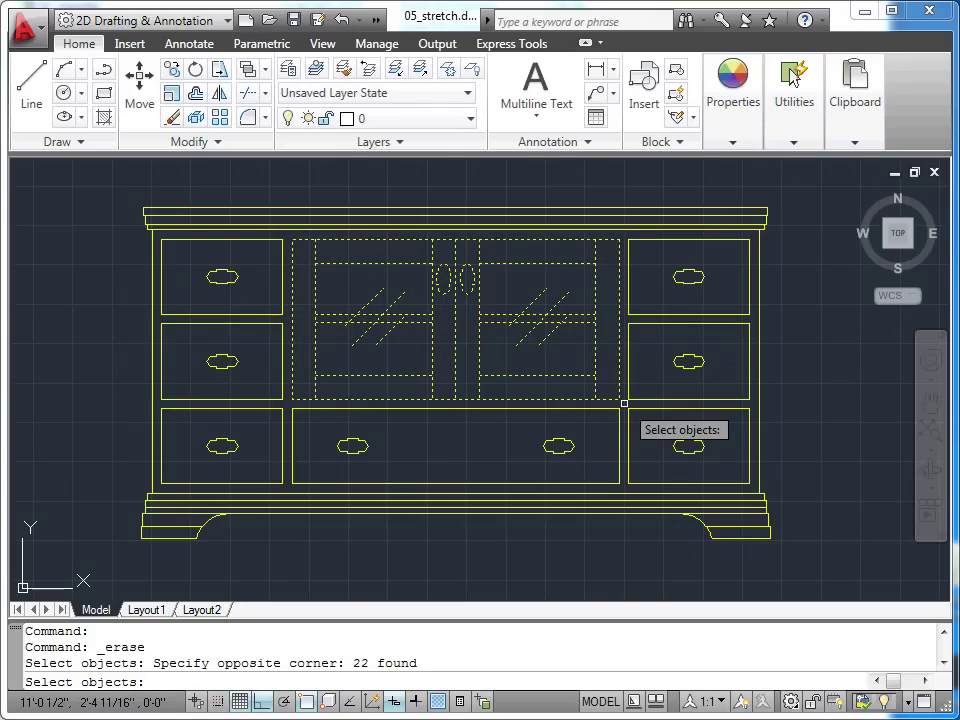
key("Return")
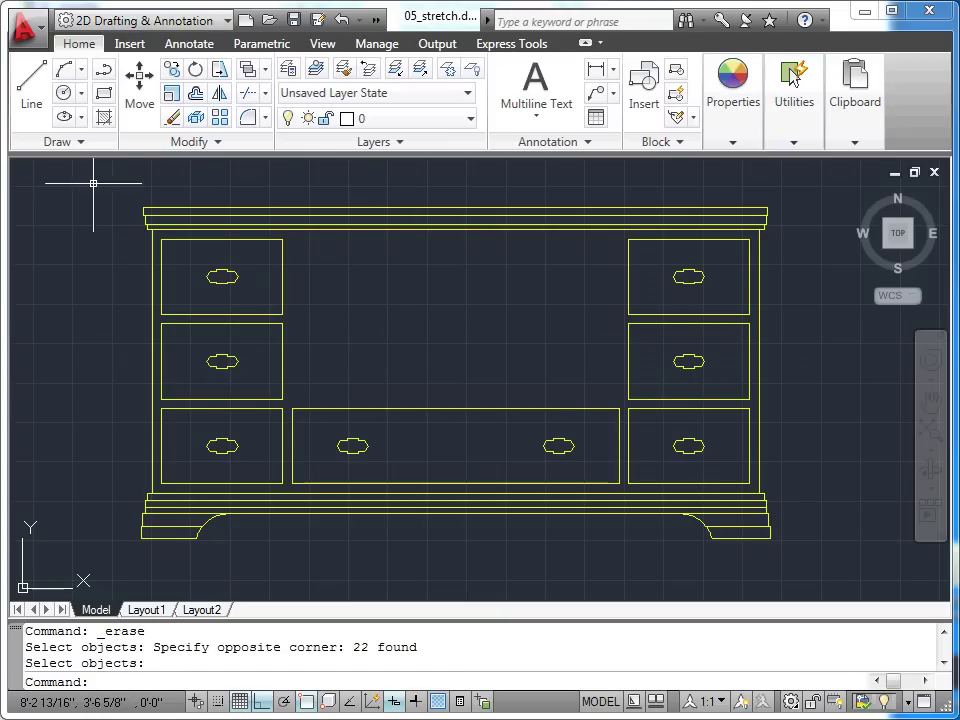
Draw a small helper circle at the wide middle drawer's top-left corner.
left_click(66, 92)
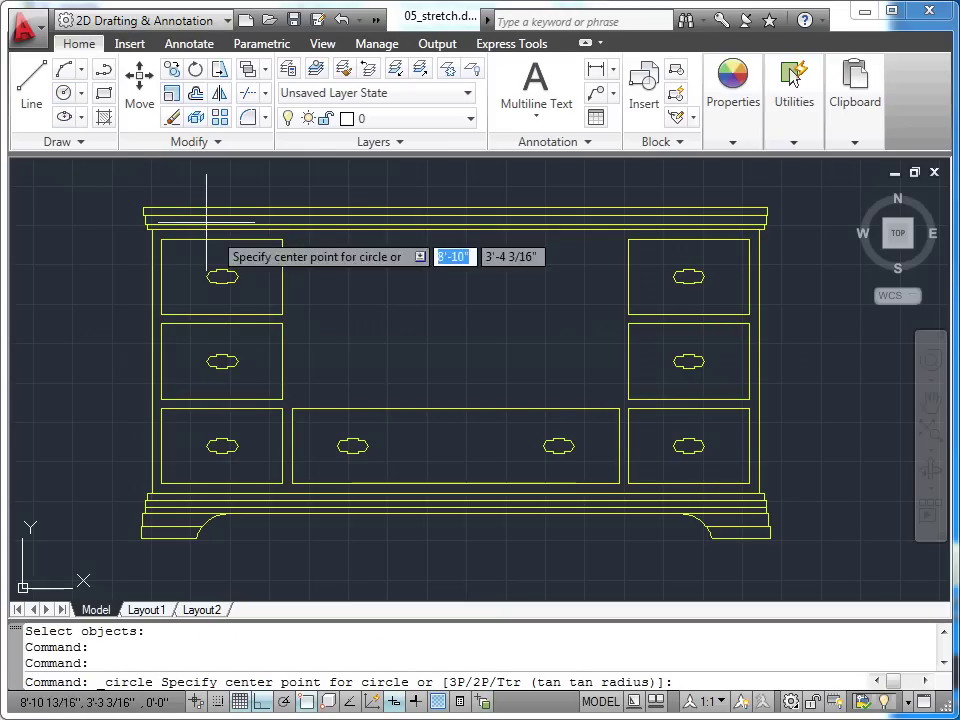
left_click(290, 405)
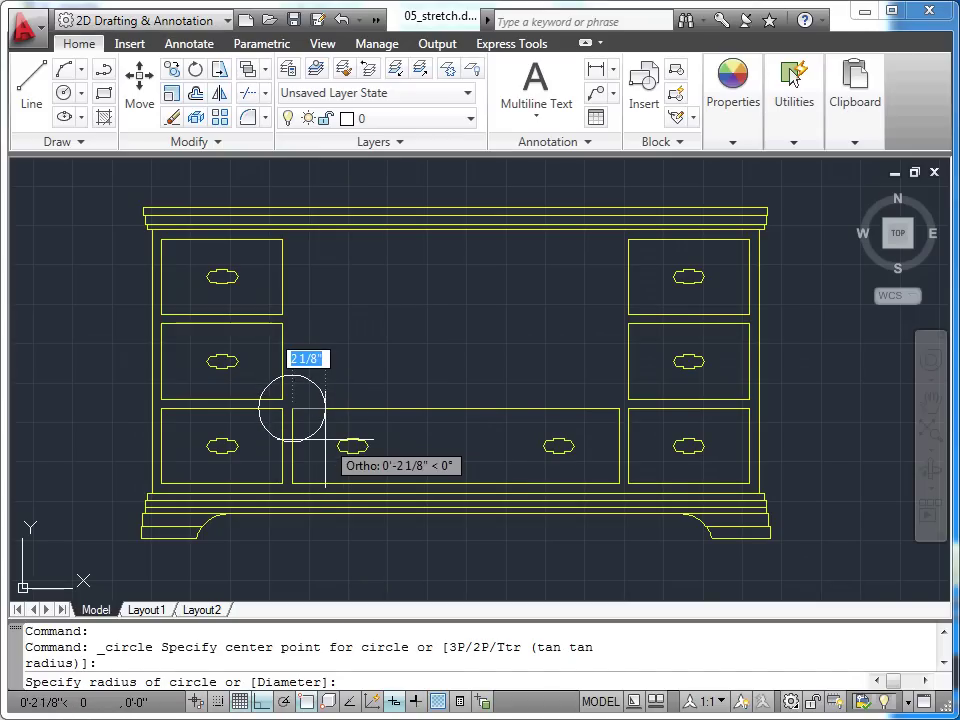
left_click(325, 440)
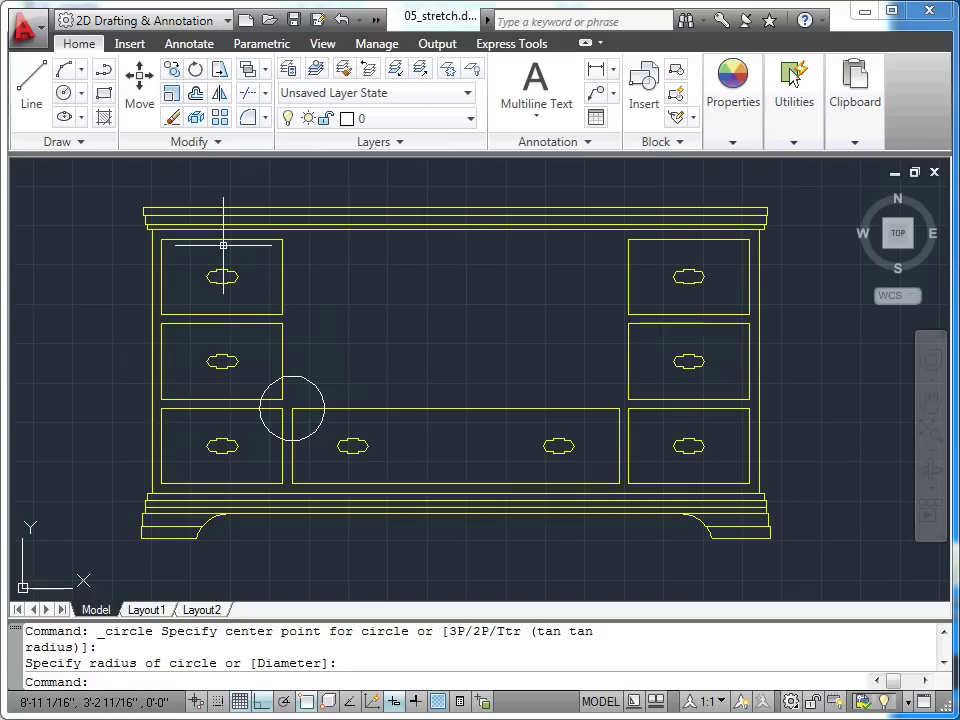
Erase the wide middle drawer outline and both of its handles.
left_click(174, 121)
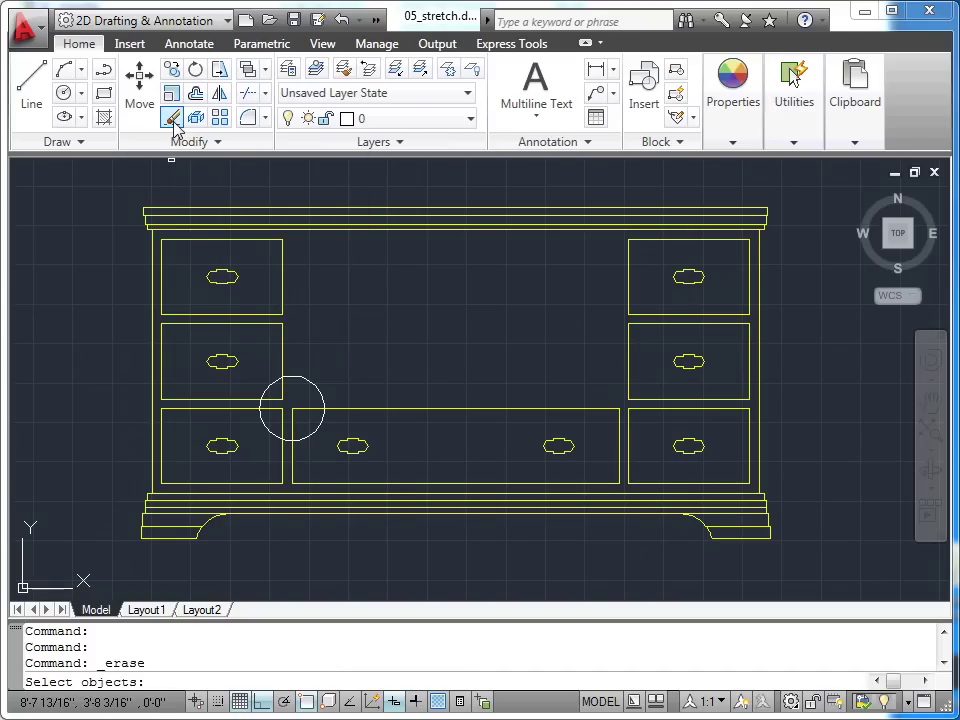
left_click(435, 408)
left_click(352, 445)
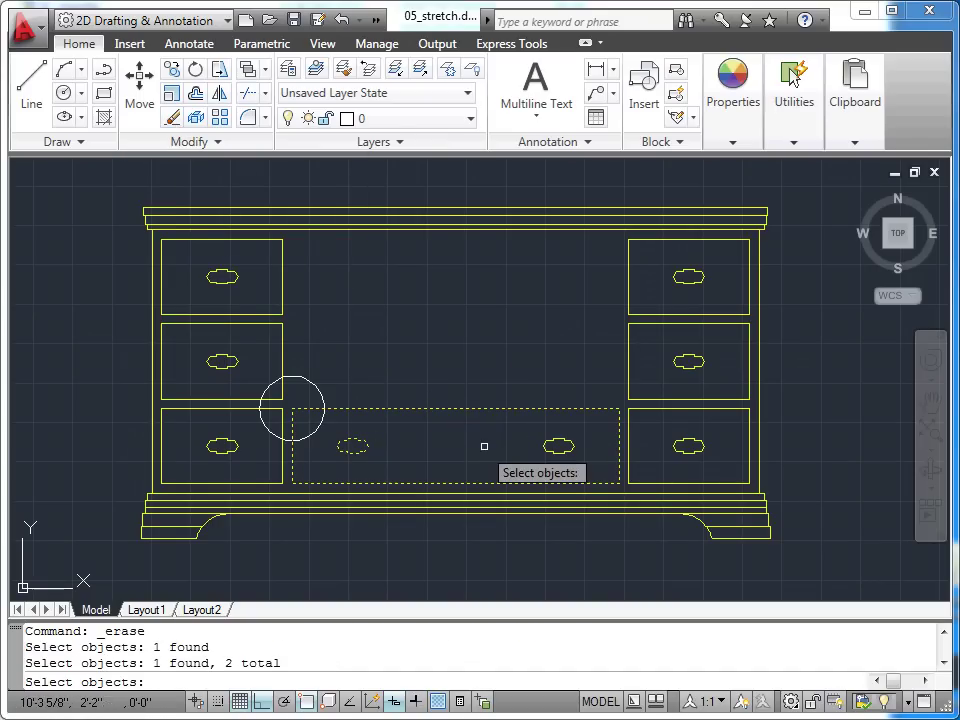
left_click(547, 443)
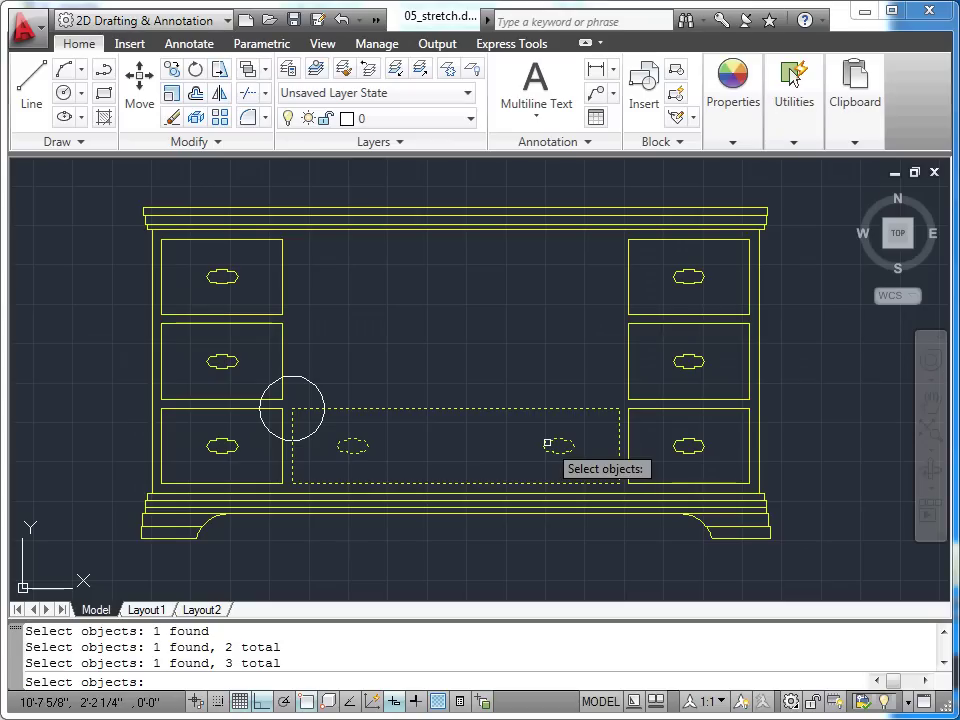
key("Return")
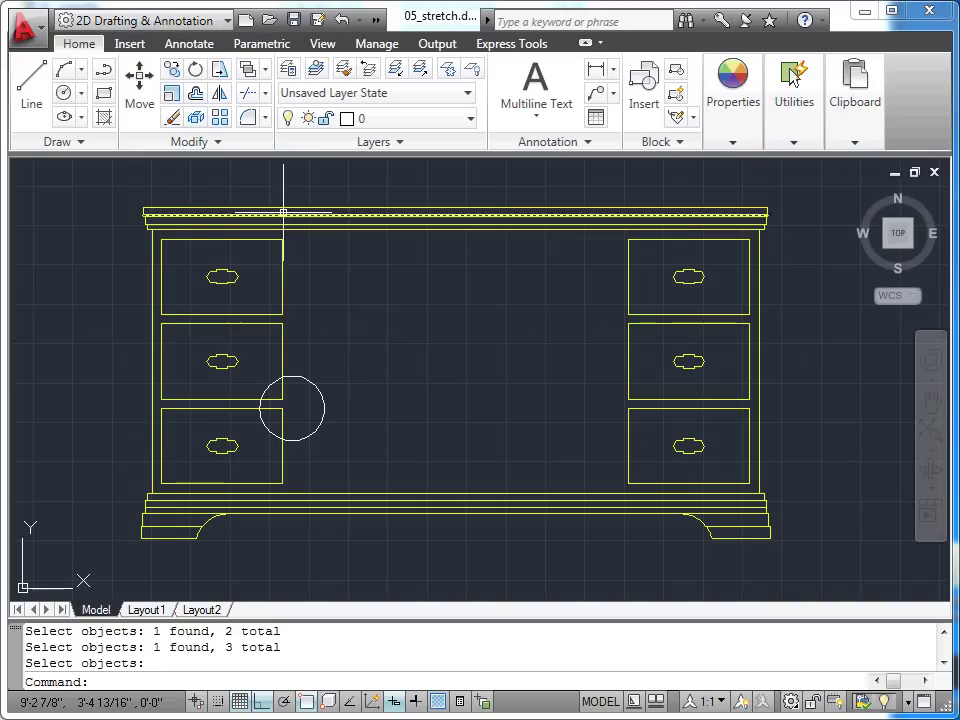
Stretch the right drawer column, top and base left to the helper circle, closing the gap.
left_click(224, 74)
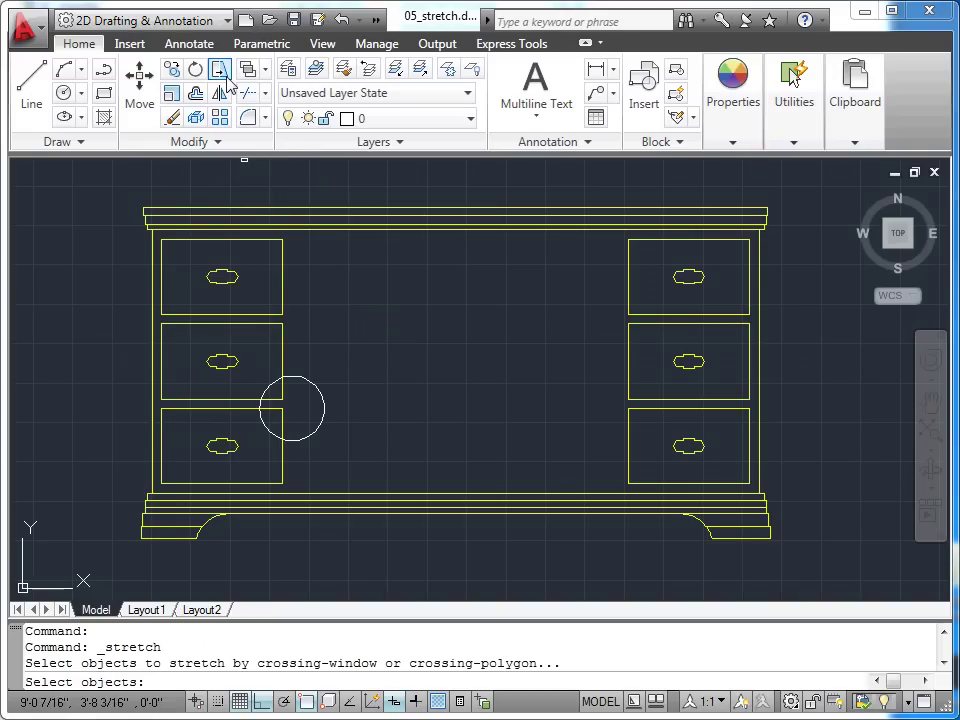
left_click(790, 190)
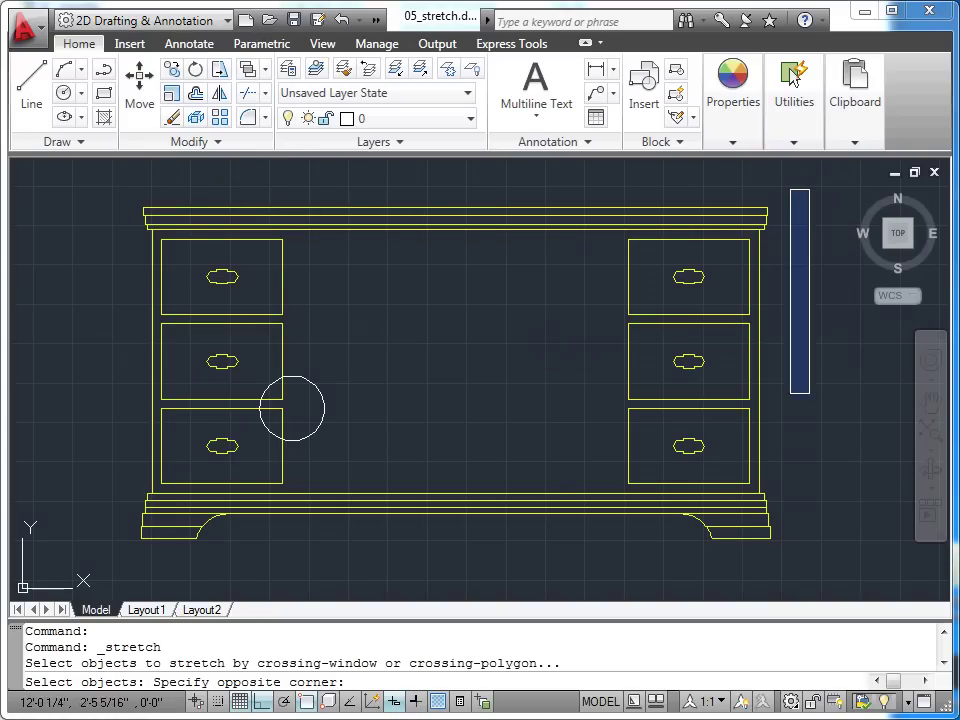
left_click(561, 524)
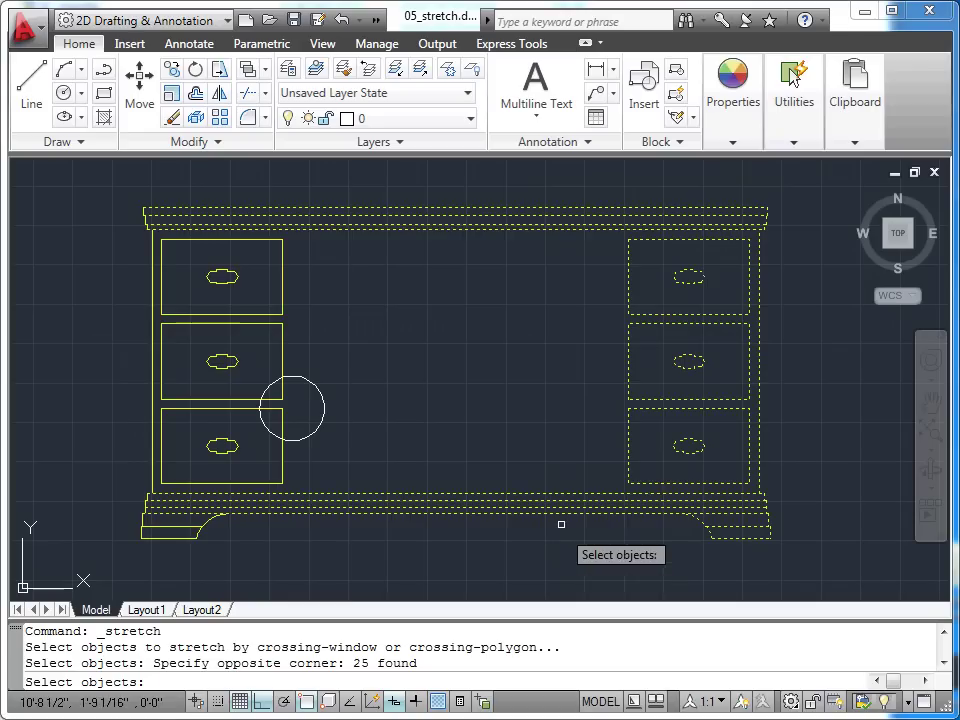
key("Return")
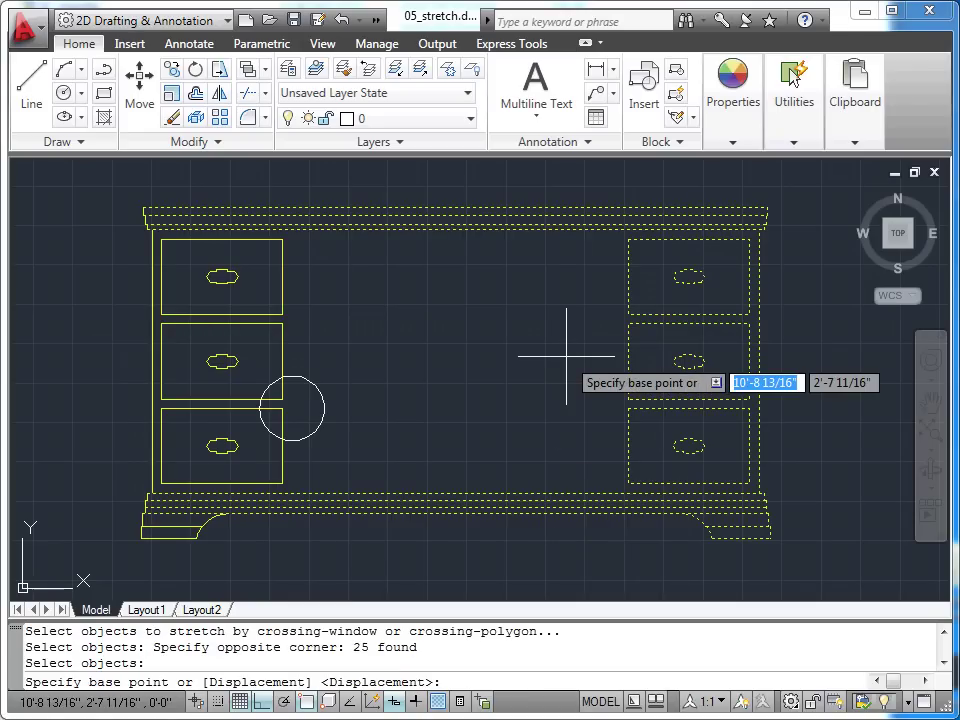
left_click(628, 408)
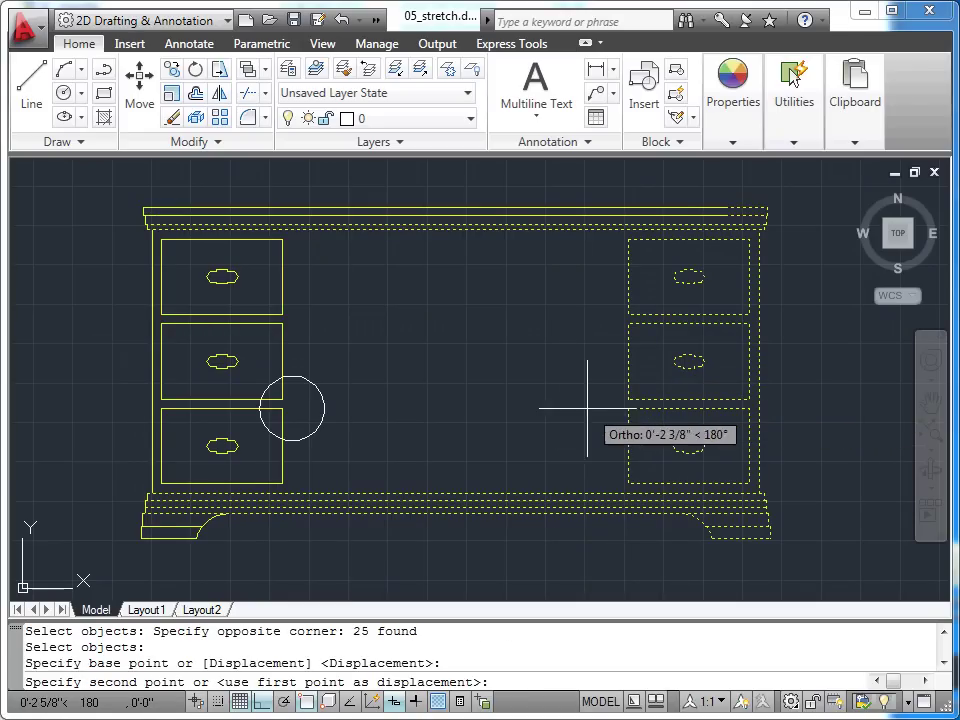
left_click(293, 408)
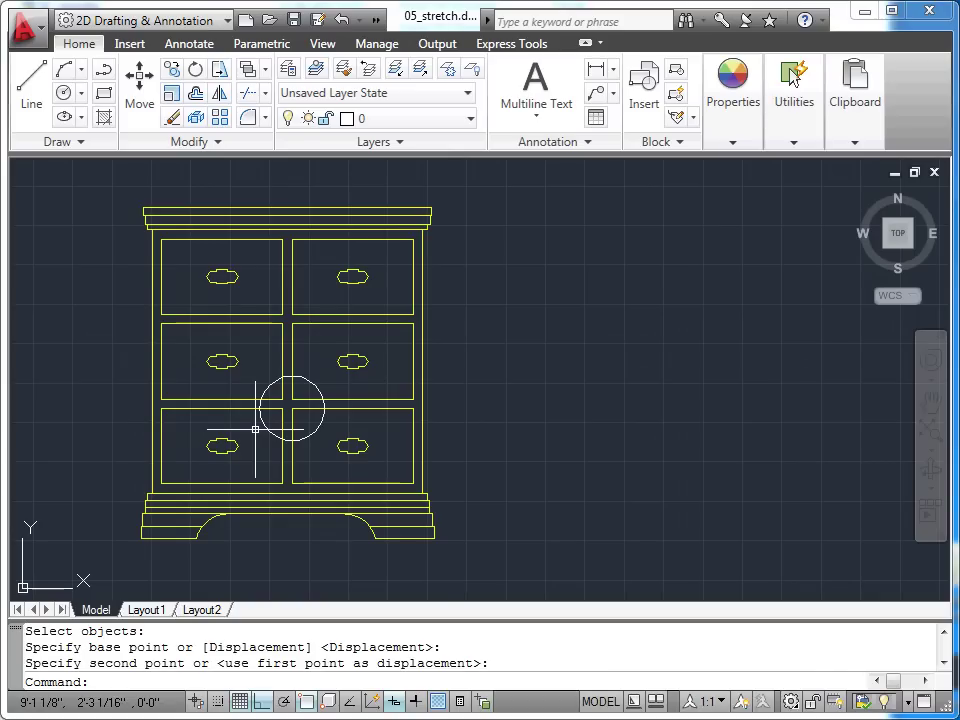
Delete the helper circle and pan the compact six-drawer chest toward the centre.
left_click(310, 384)
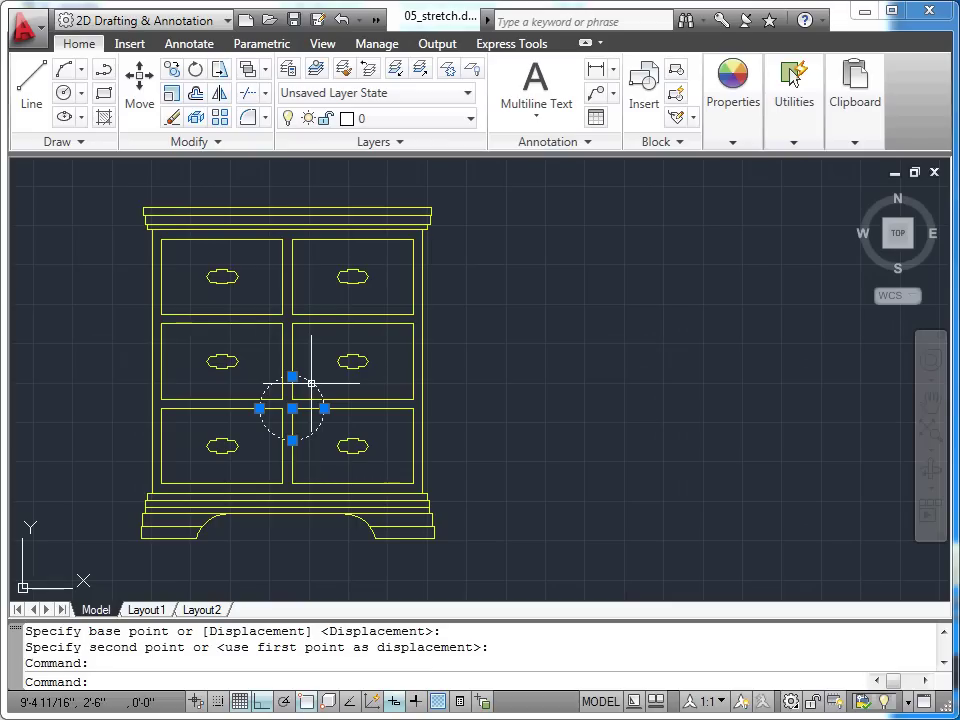
key("Delete")
middle_click_drag(484, 388, 675, 393)
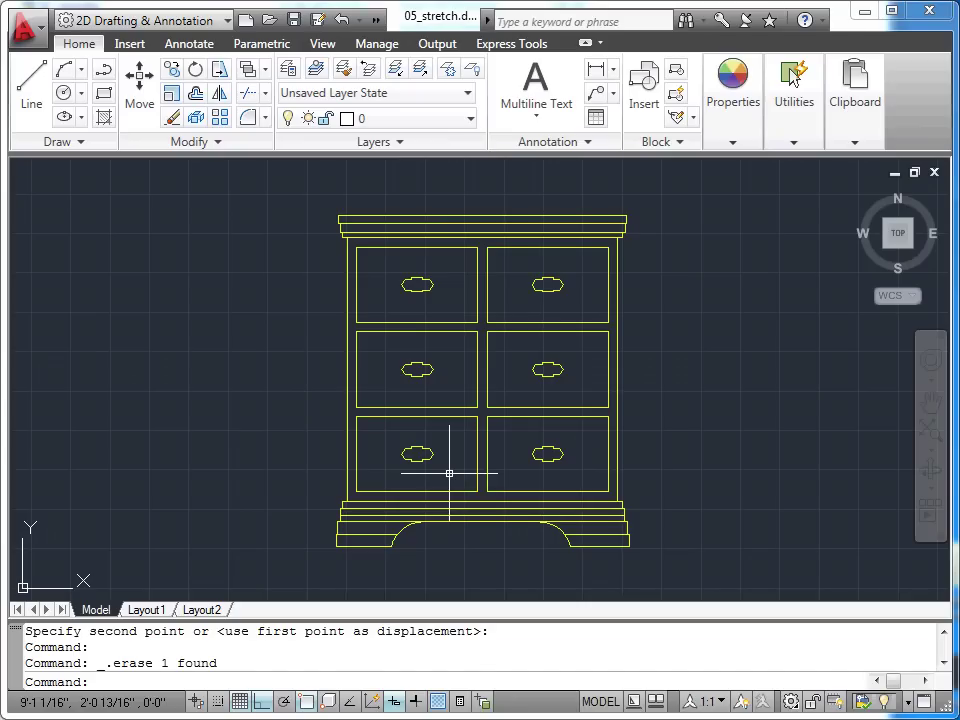
left_click(64, 93)
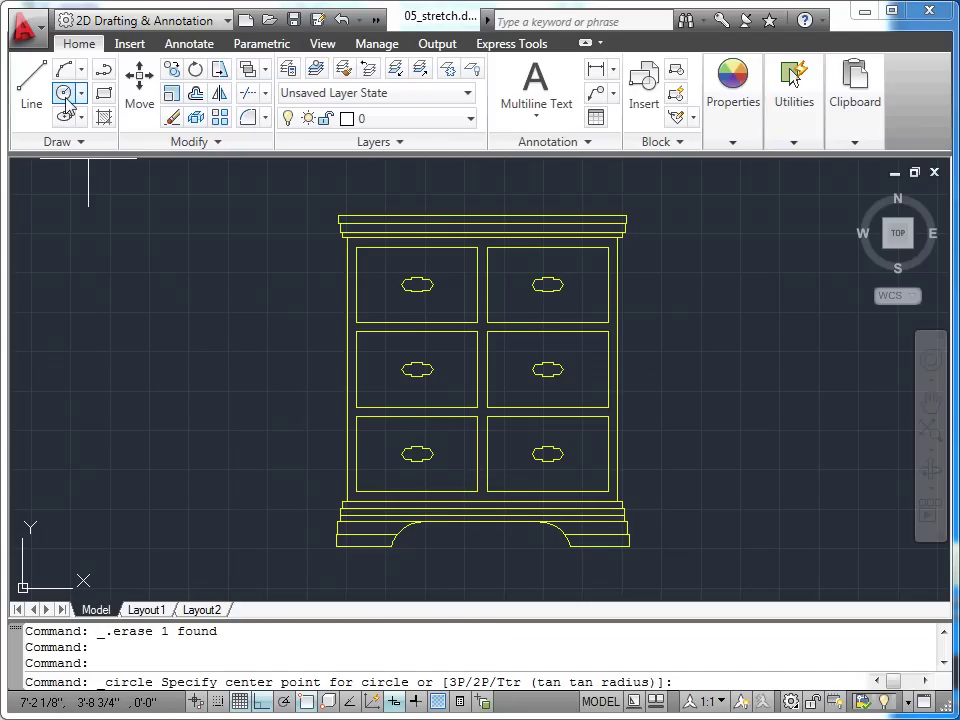
Place a helper circle on the top-left drawer corner and erase the three left drawer outlines.
left_click(357, 247)
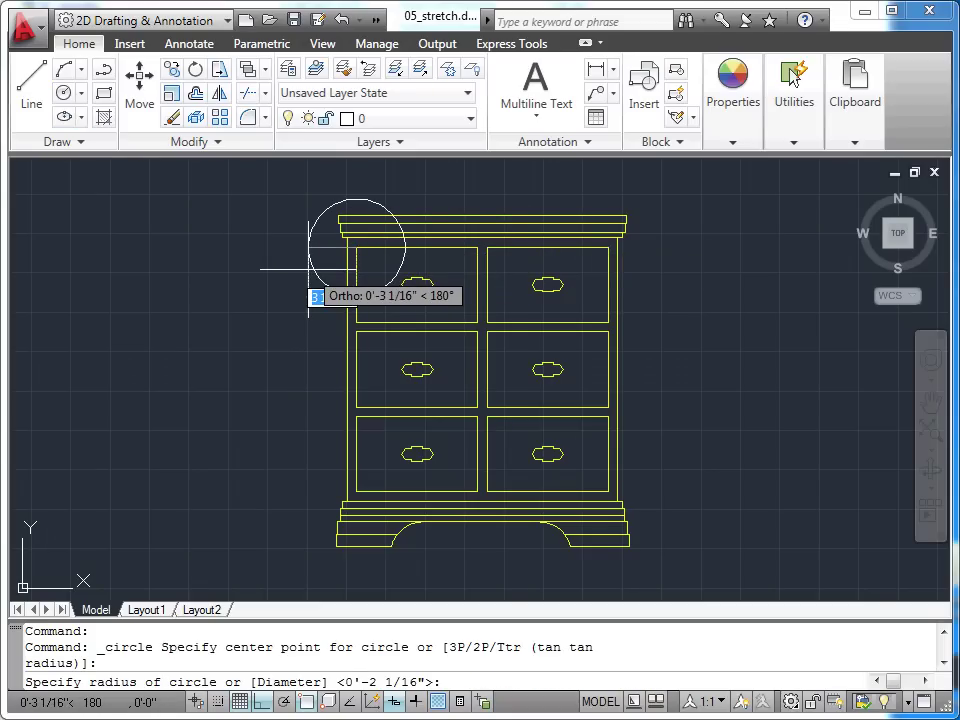
left_click(308, 268)
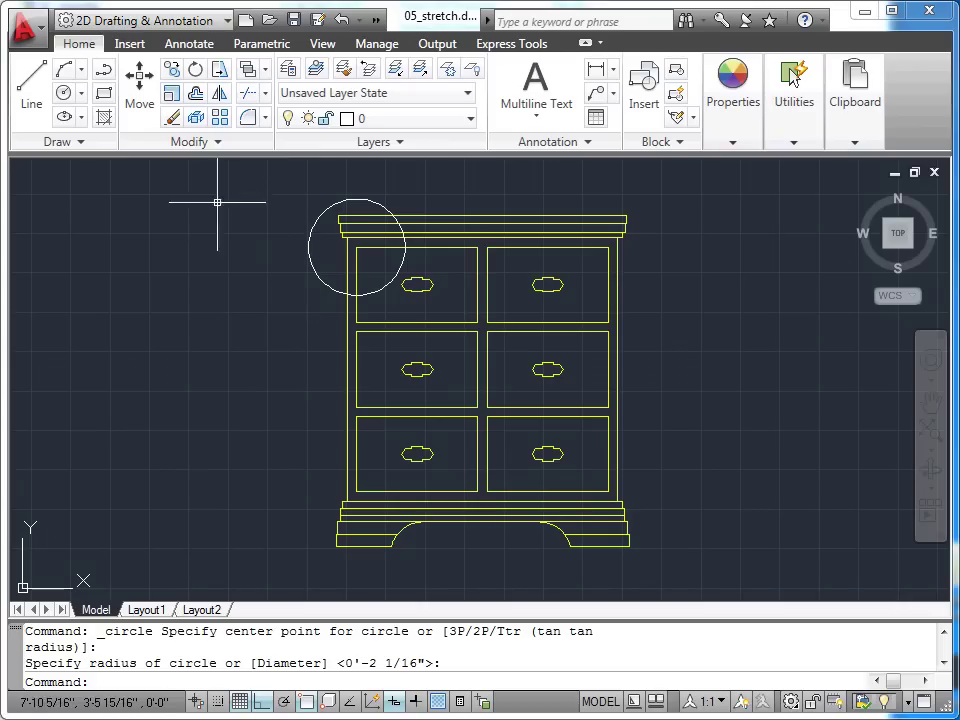
left_click(176, 119)
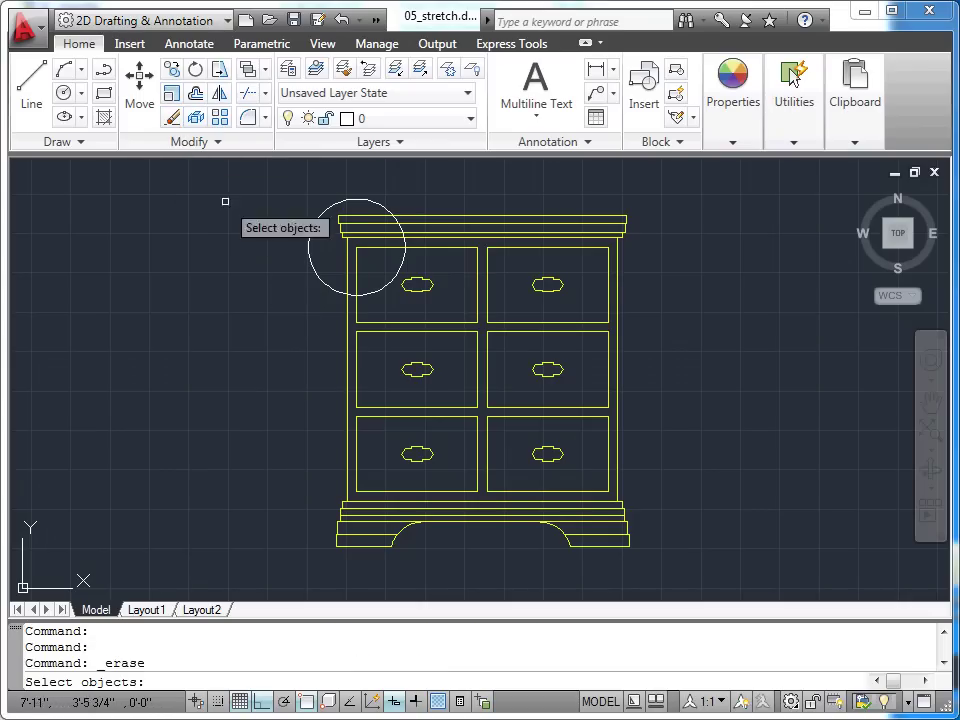
left_click(440, 248)
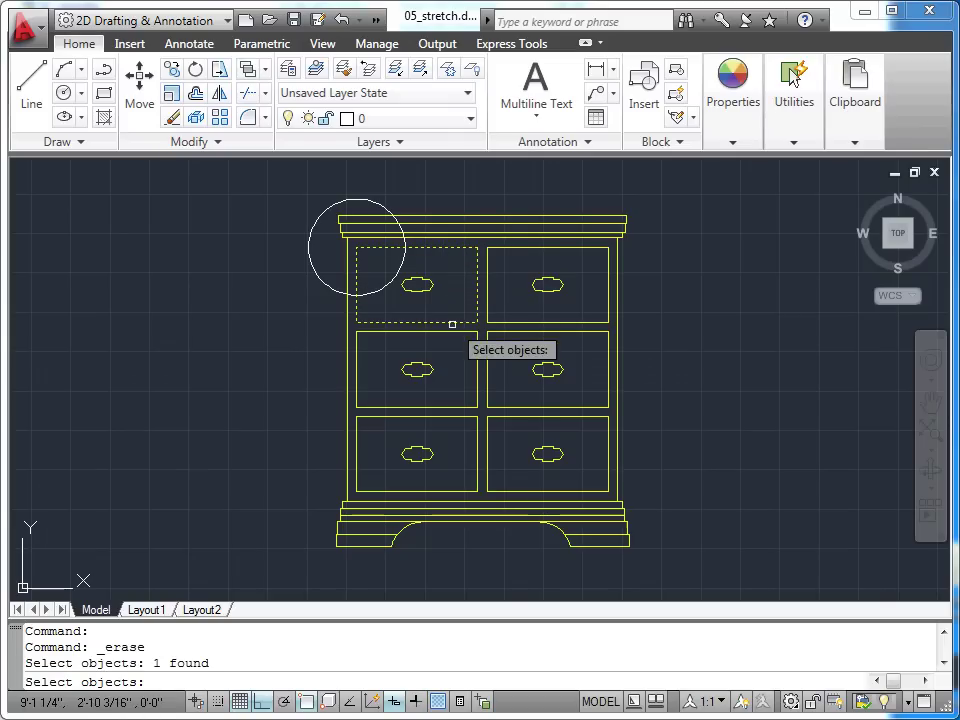
left_click(450, 331)
left_click(457, 418)
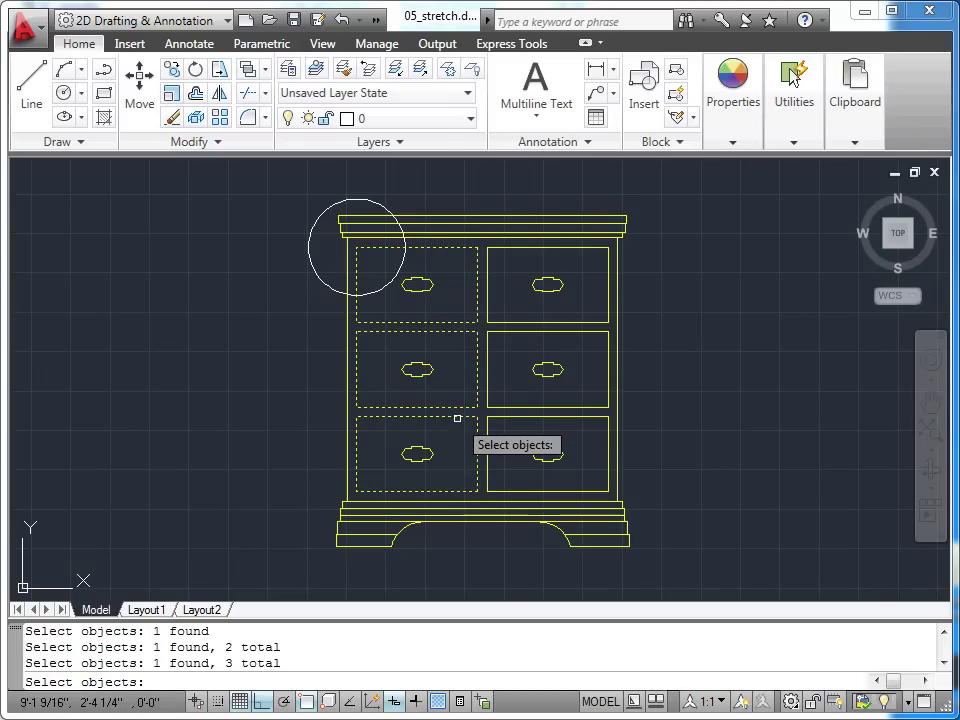
key("Return")
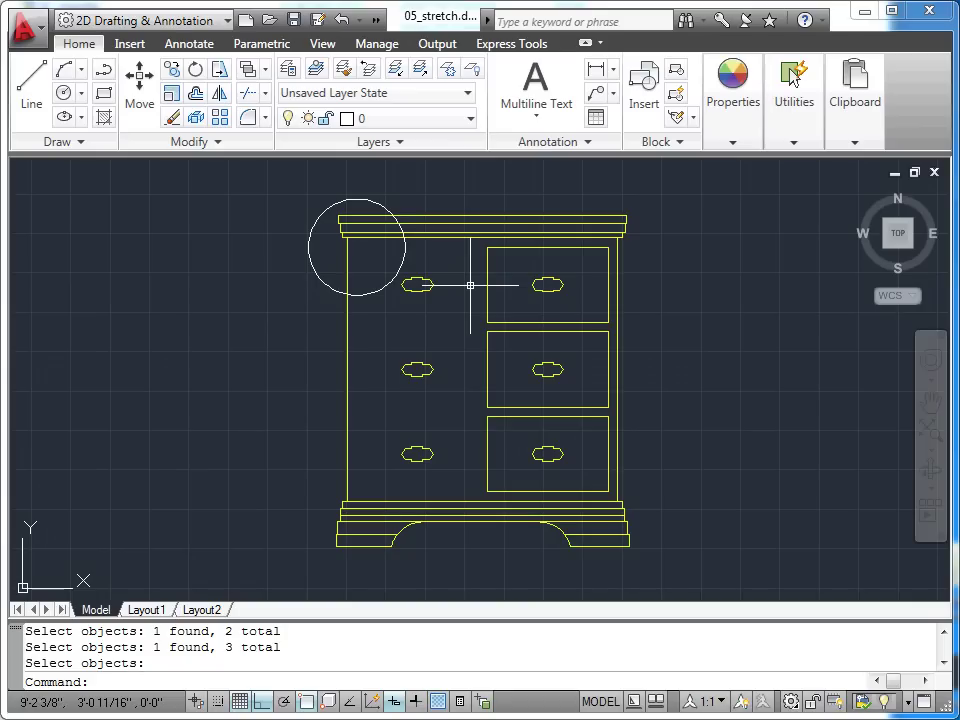
Stretch the three right drawers' left edges to the circle centre, then delete the helper circle.
left_click(220, 72)
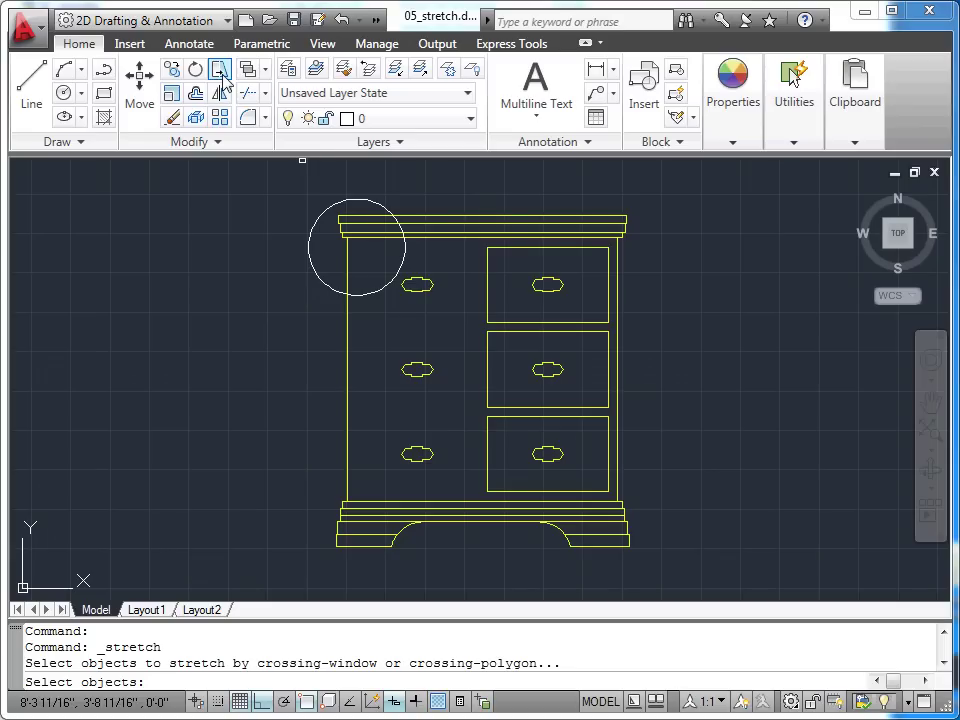
left_click(498, 242)
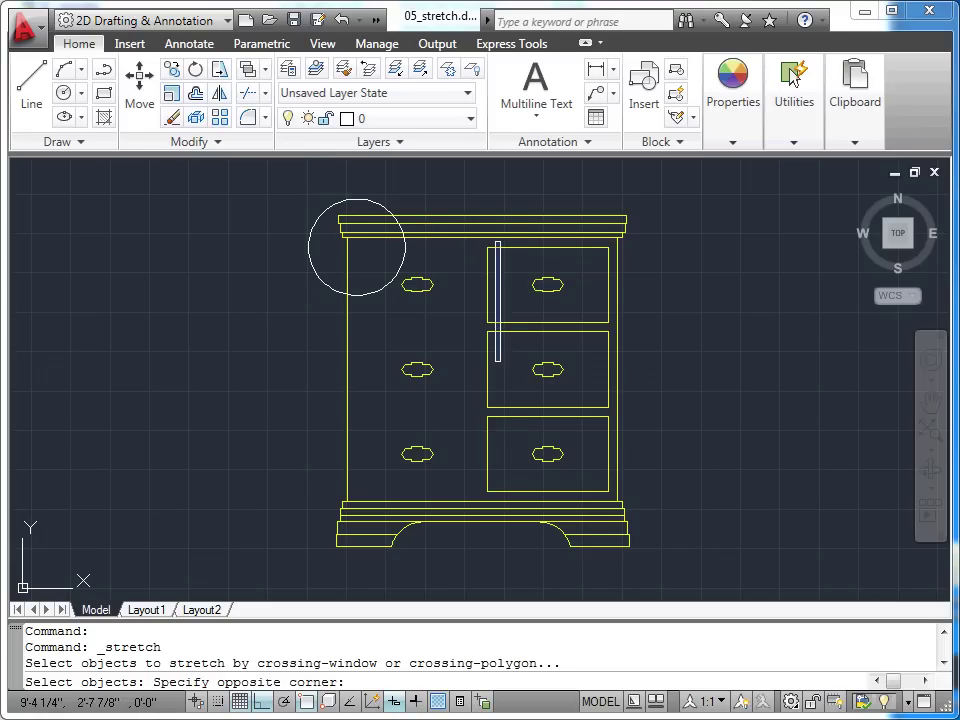
left_click(474, 495)
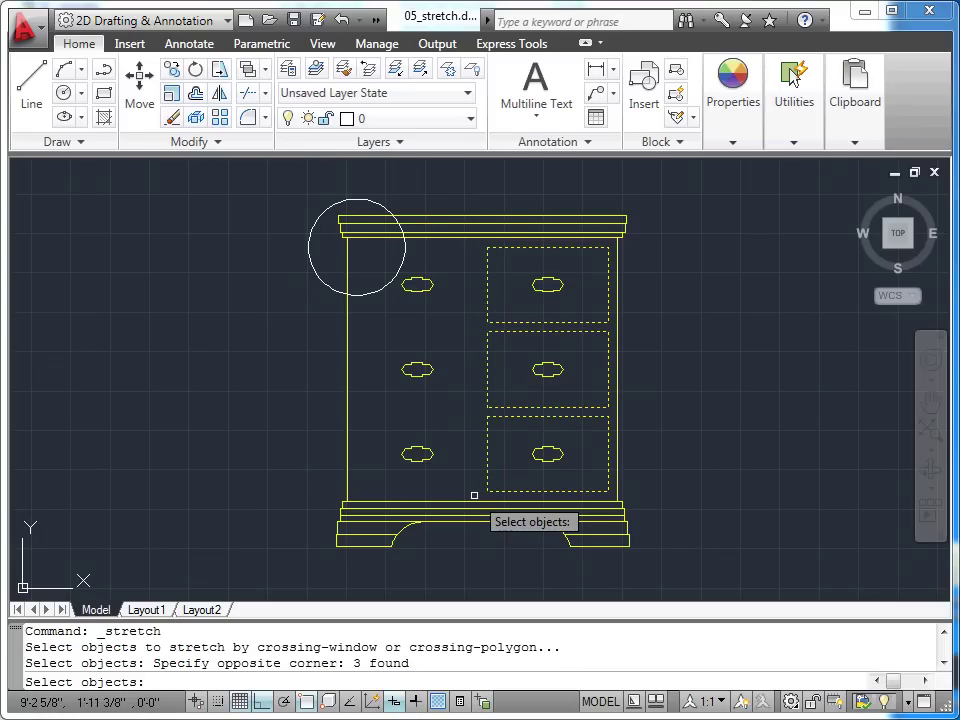
key("Return")
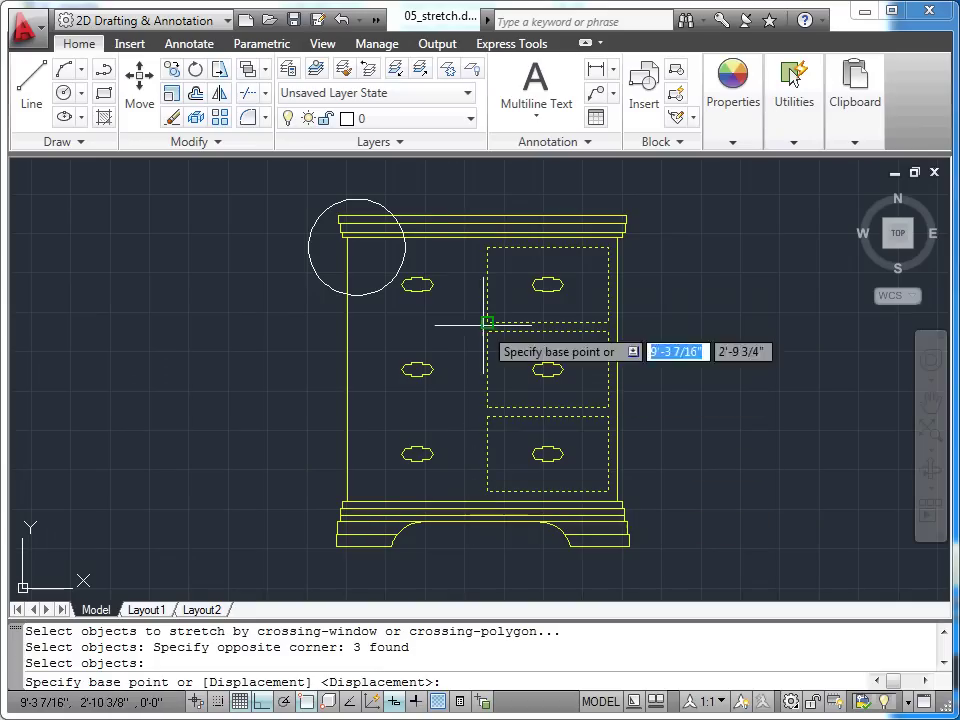
left_click(487, 247)
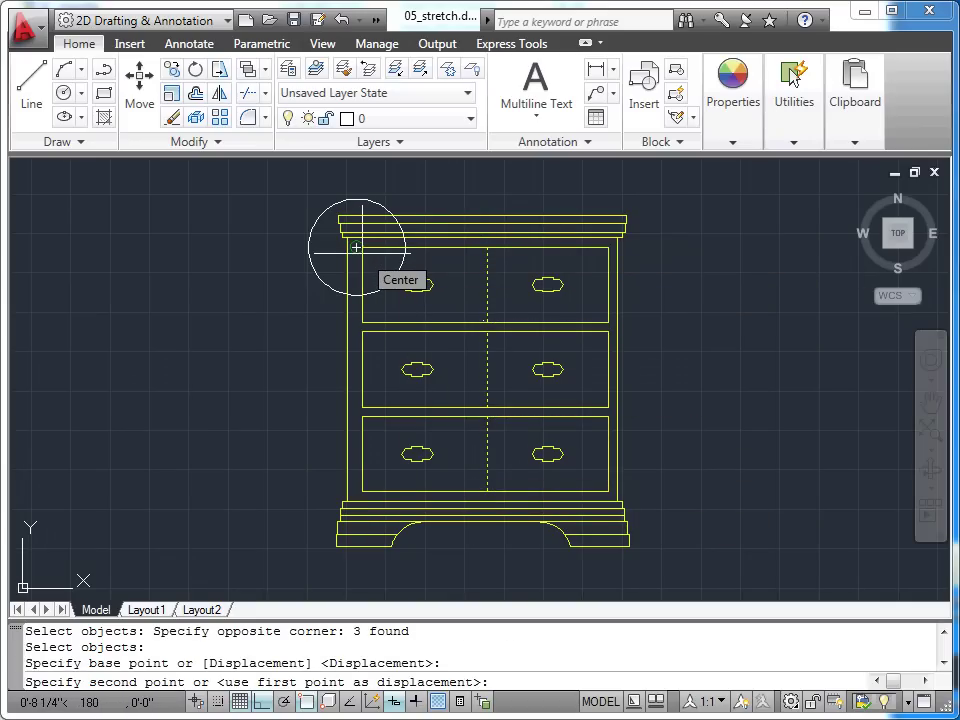
left_click(357, 247)
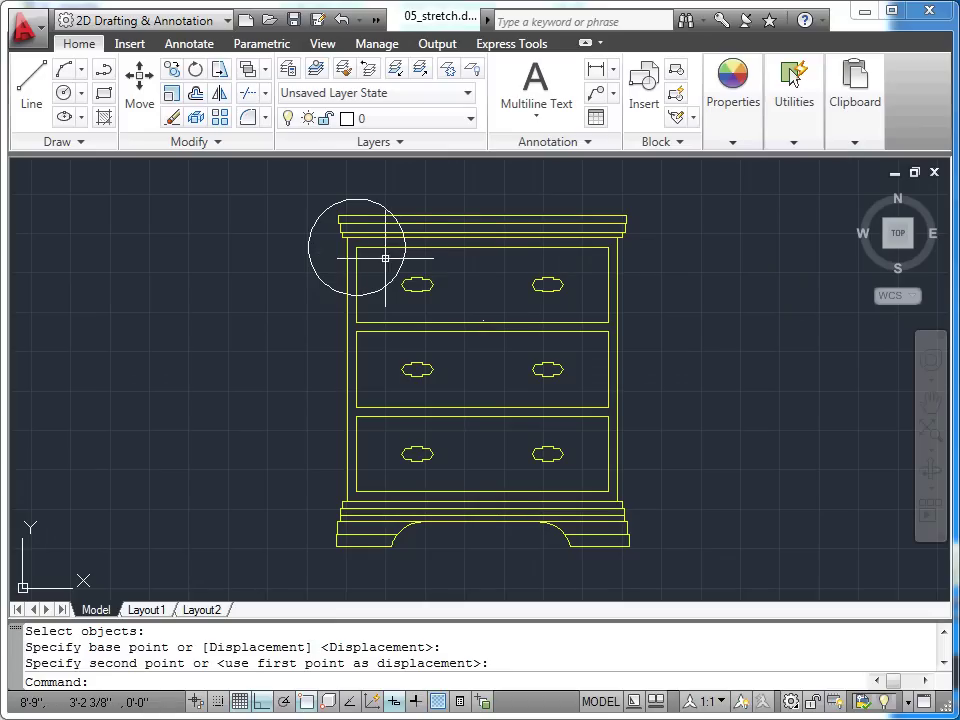
left_click(384, 208)
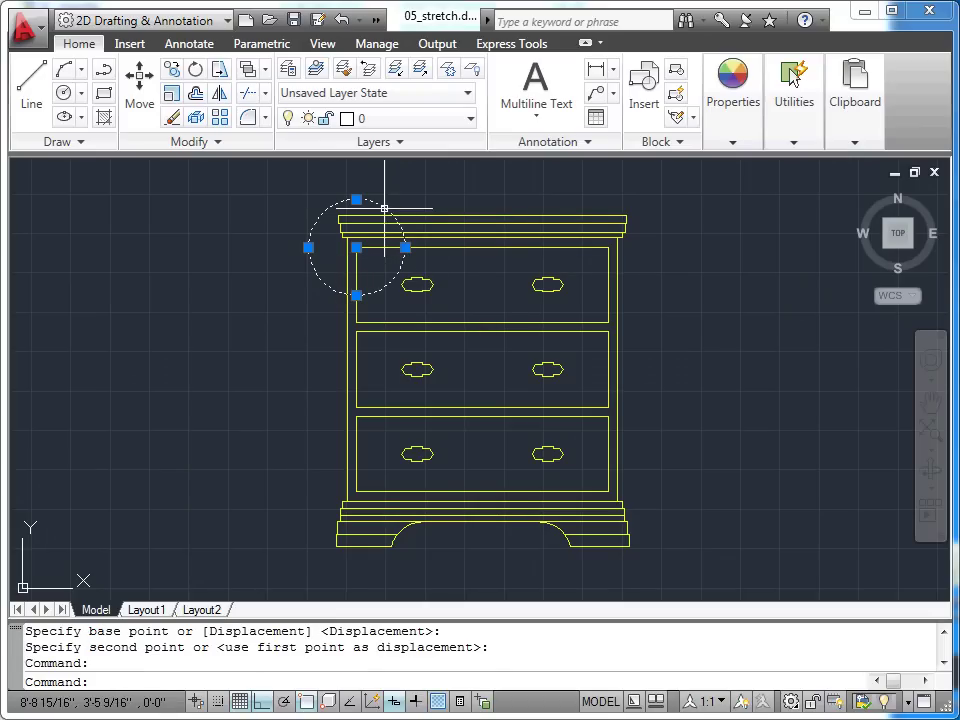
key("Delete")
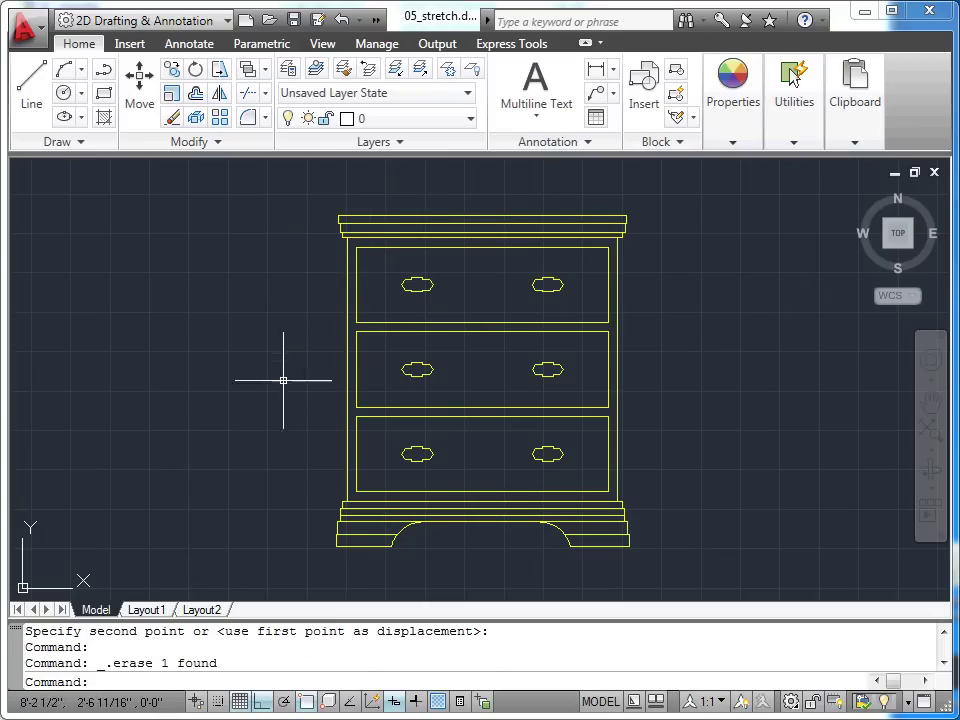